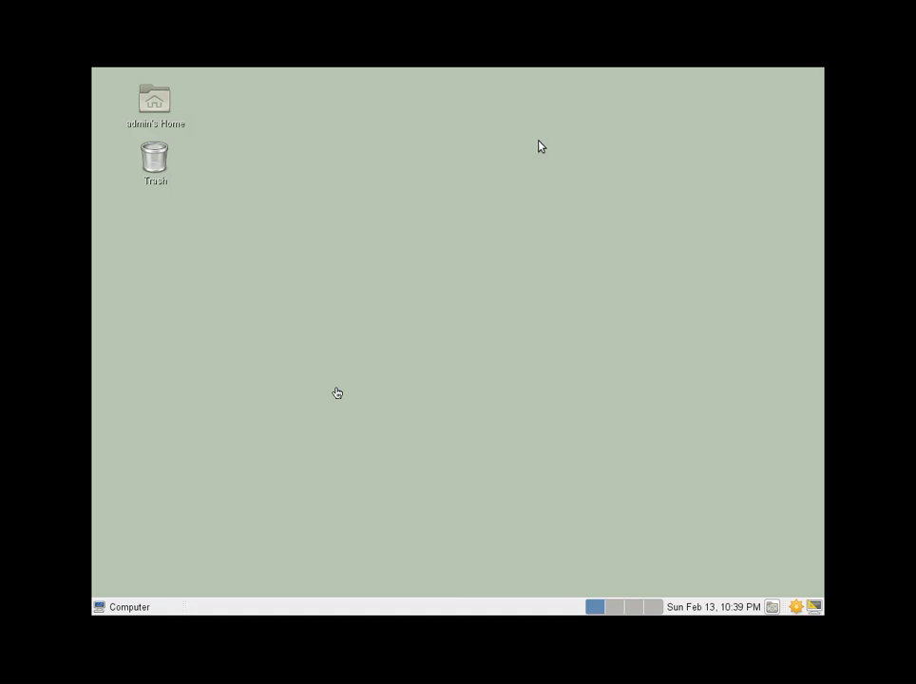
# Launch YaST from the Computer menu as root and go to Security and Users.
pyautogui.click(131, 606)
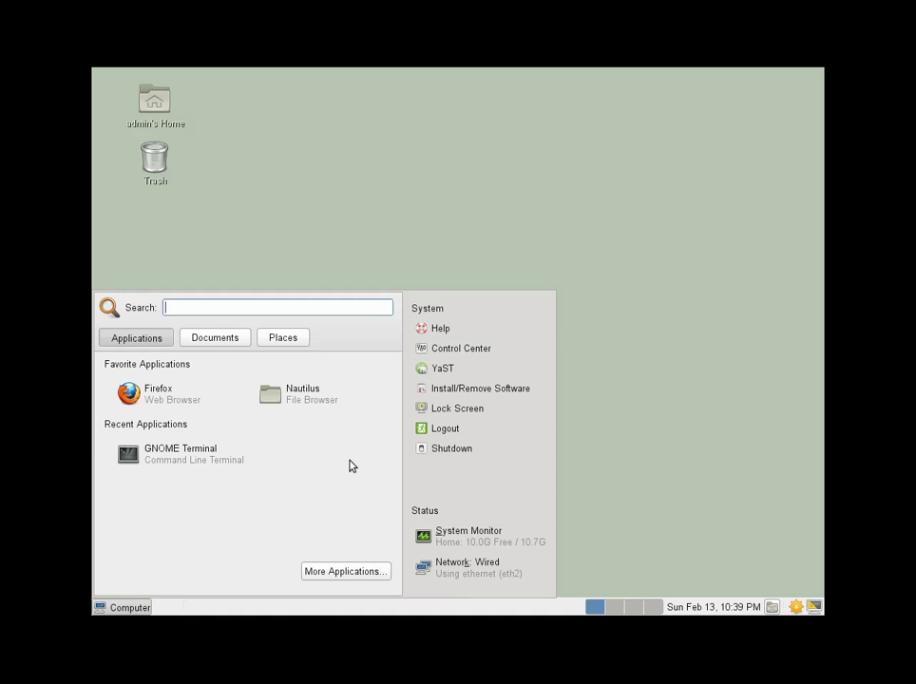
pyautogui.click(447, 371)
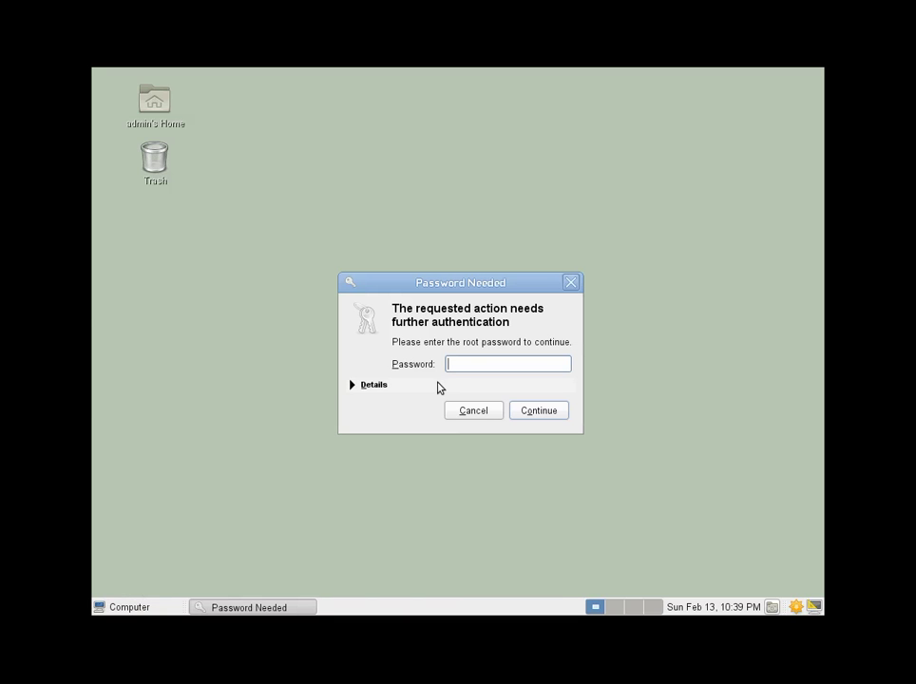
pyautogui.write('••••')
pyautogui.press('Return')
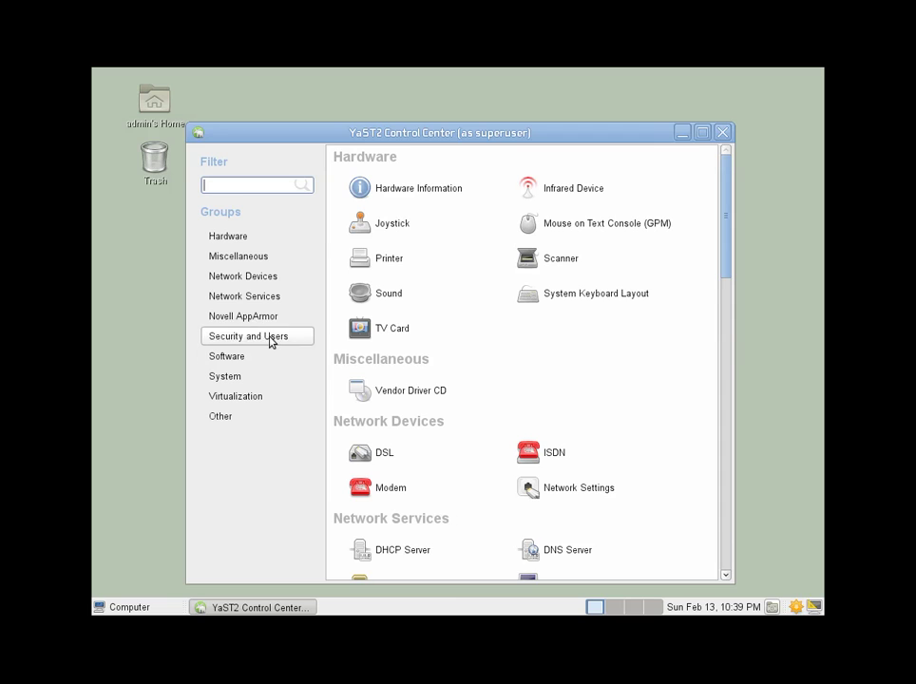
pyautogui.click(271, 340)
# In User and Group Management, add a new local user with a name, username and password, login disabled.
pyautogui.click(574, 224)
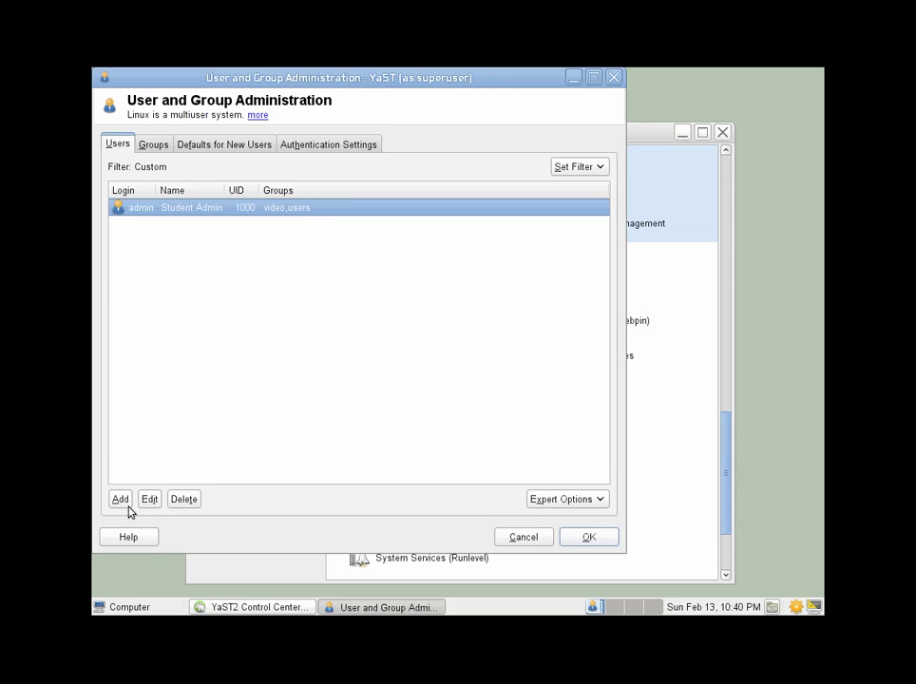
pyautogui.click(120, 499)
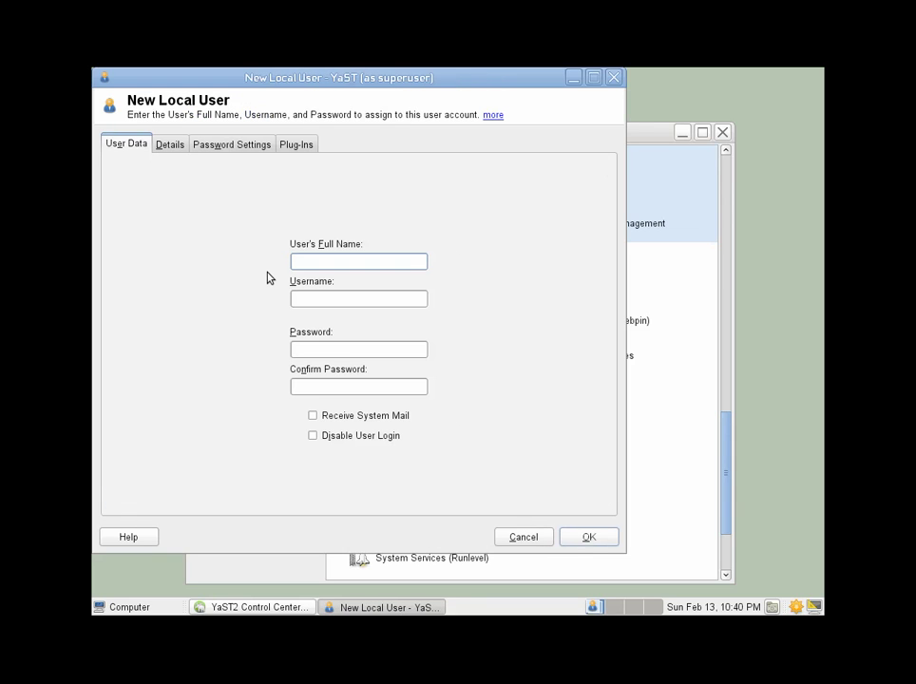
pyautogui.write('Richard Stallman')
pyautogui.press('Tab')
pyautogui.press('Tab')
pyautogui.press('Tab')
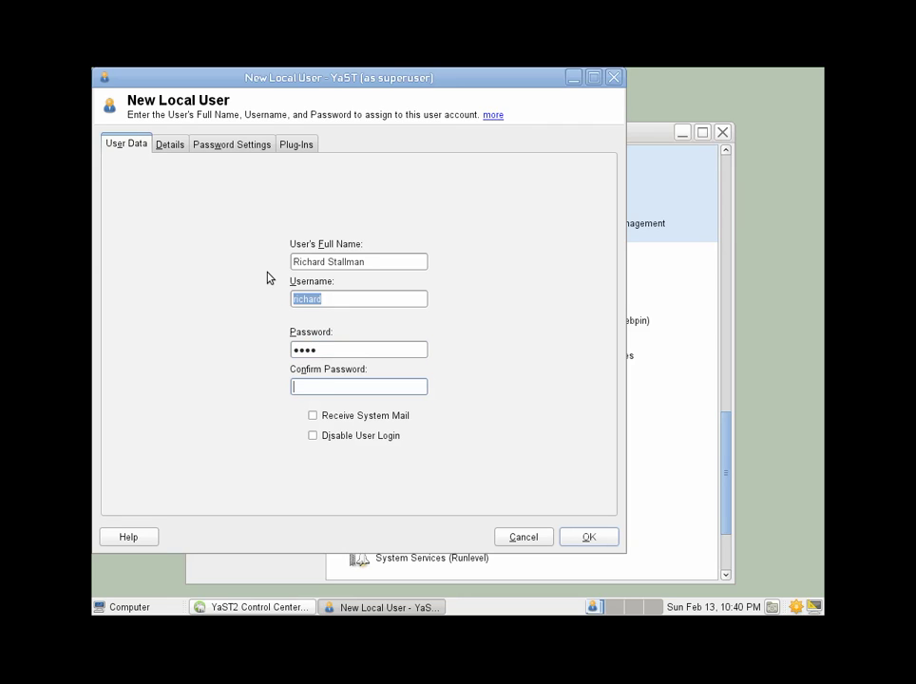
pyautogui.click(313, 437)
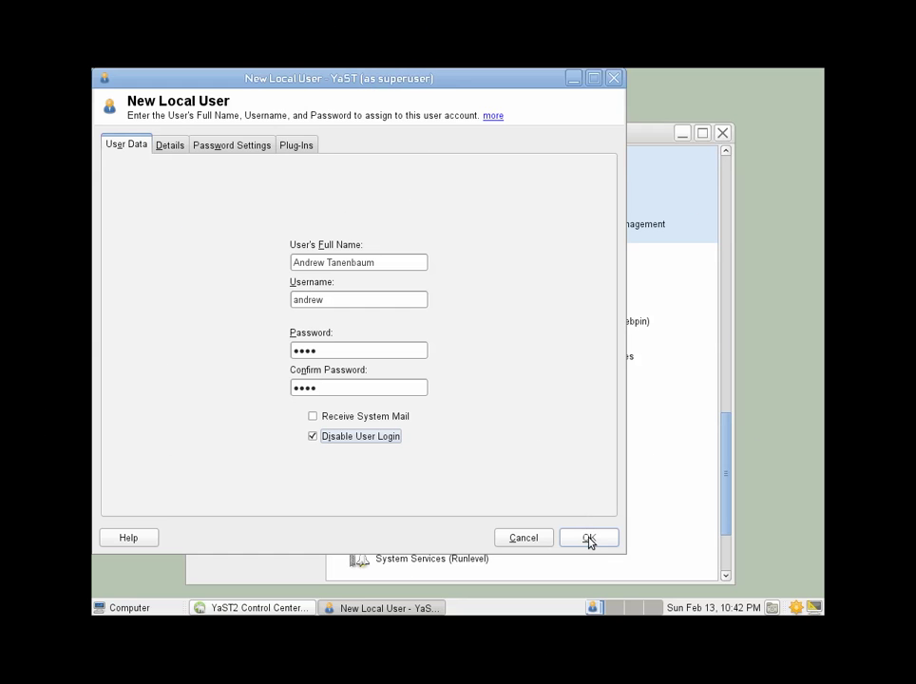
pyautogui.click(588, 538)
# Accept the short password, create group dnet220 with the three new users as members, and save.
pyautogui.click(468, 321)
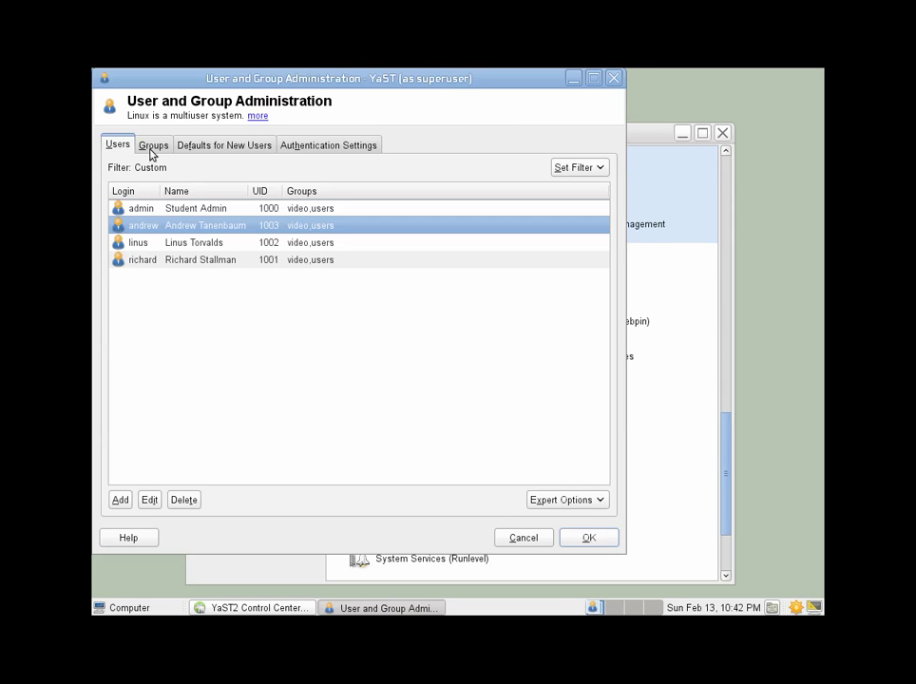
pyautogui.click(152, 145)
pyautogui.click(120, 498)
pyautogui.write('dnet220')
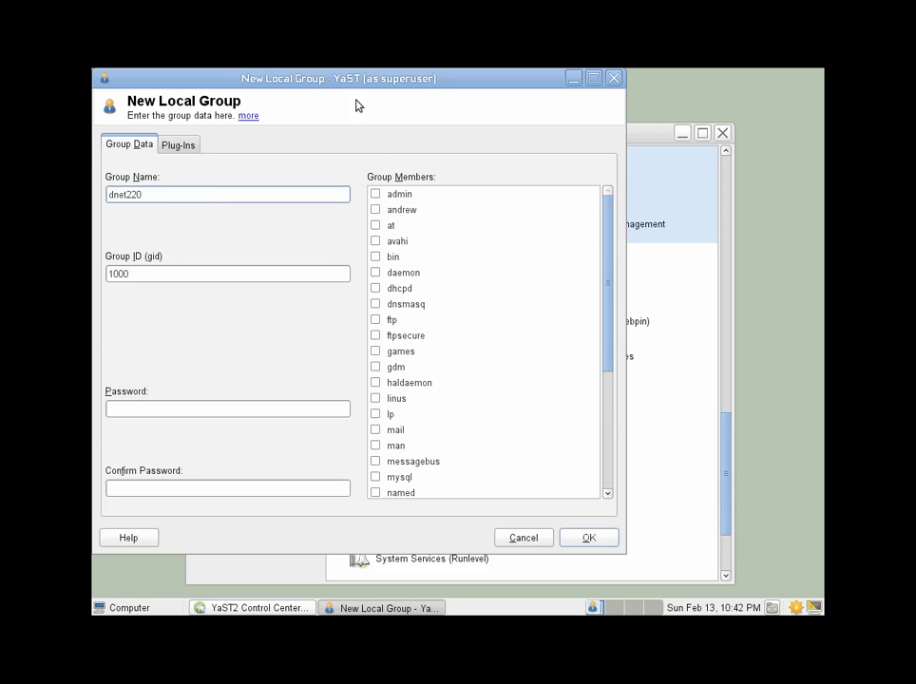
pyautogui.click(375, 209)
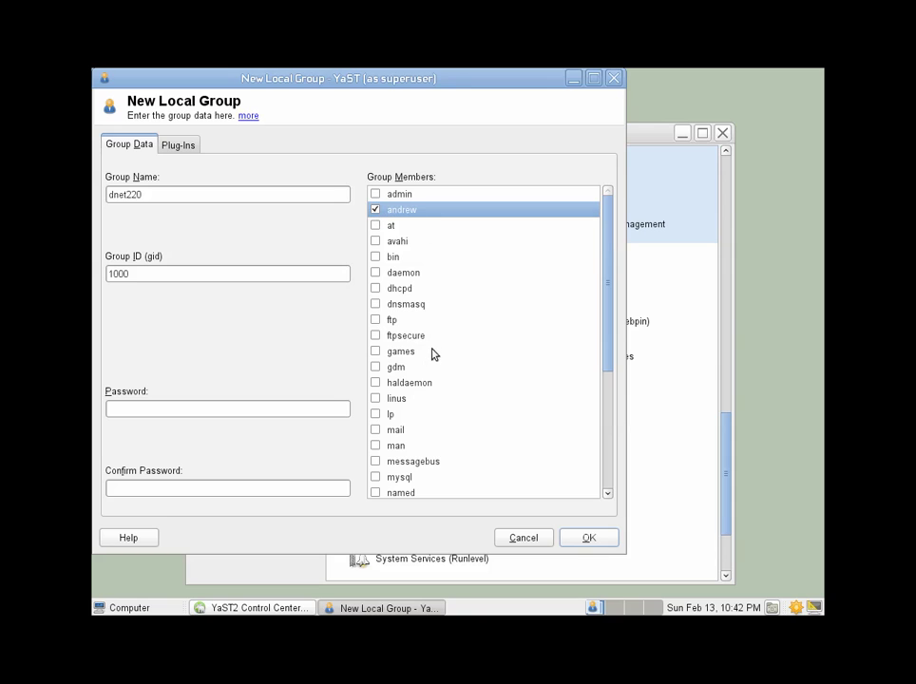
pyautogui.click(378, 399)
pyautogui.scroll(-5, 381, 403)
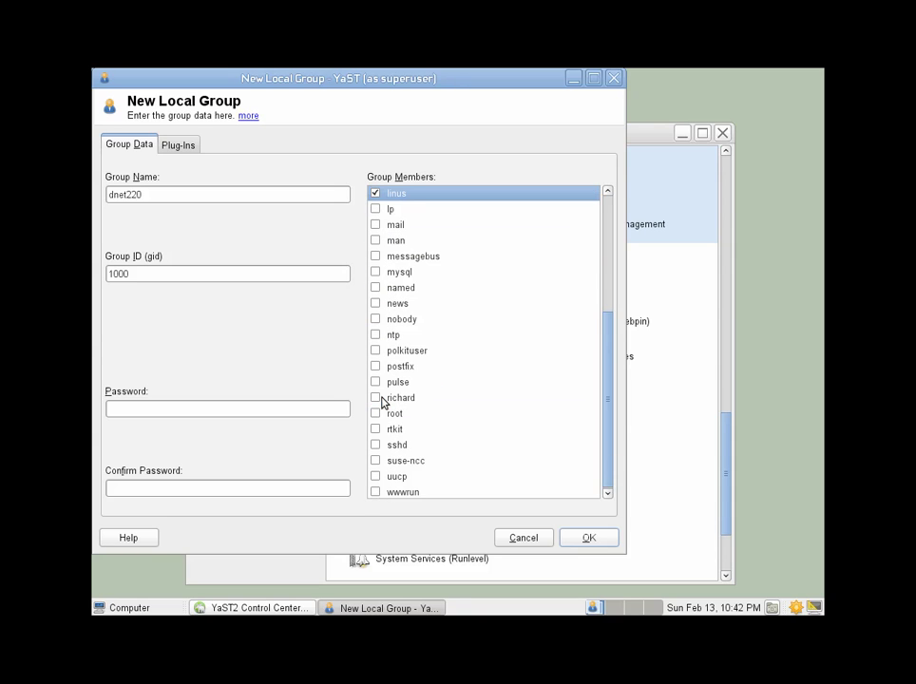
pyautogui.click(381, 401)
pyautogui.click(595, 541)
pyautogui.click(590, 538)
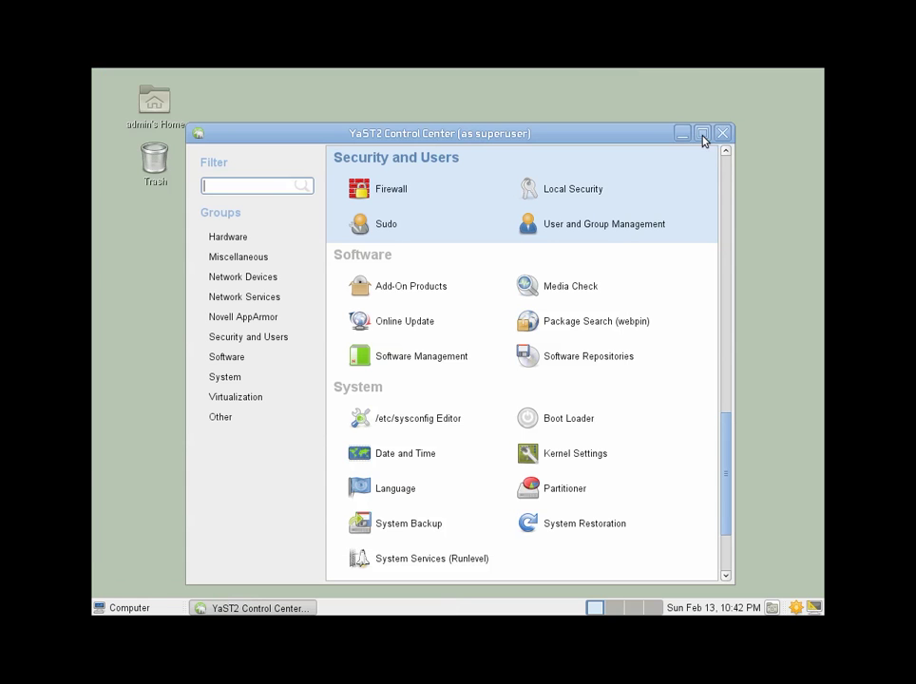
# Close YaST and open a GNOME Terminal root shell with su root.
pyautogui.click(724, 134)
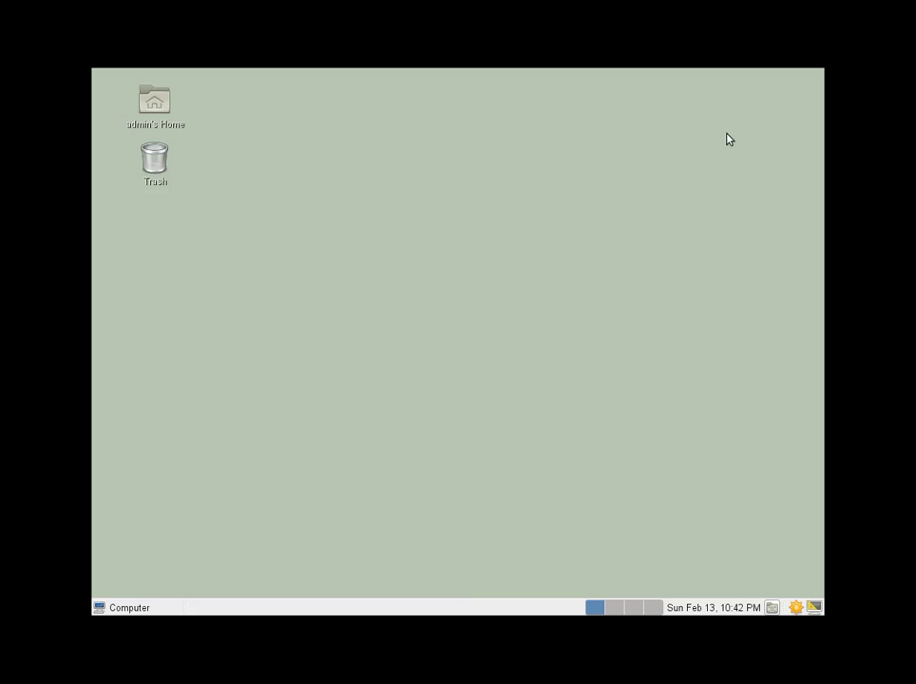
pyautogui.click(131, 607)
pyautogui.click(186, 461)
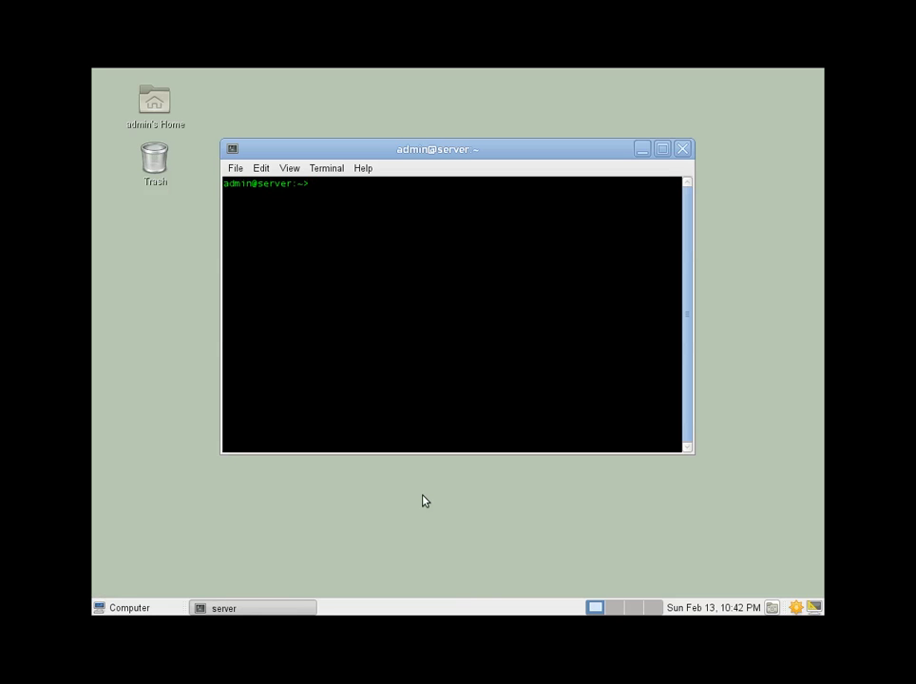
pyautogui.write('su root')
pyautogui.press('Return')
pyautogui.press('Return')
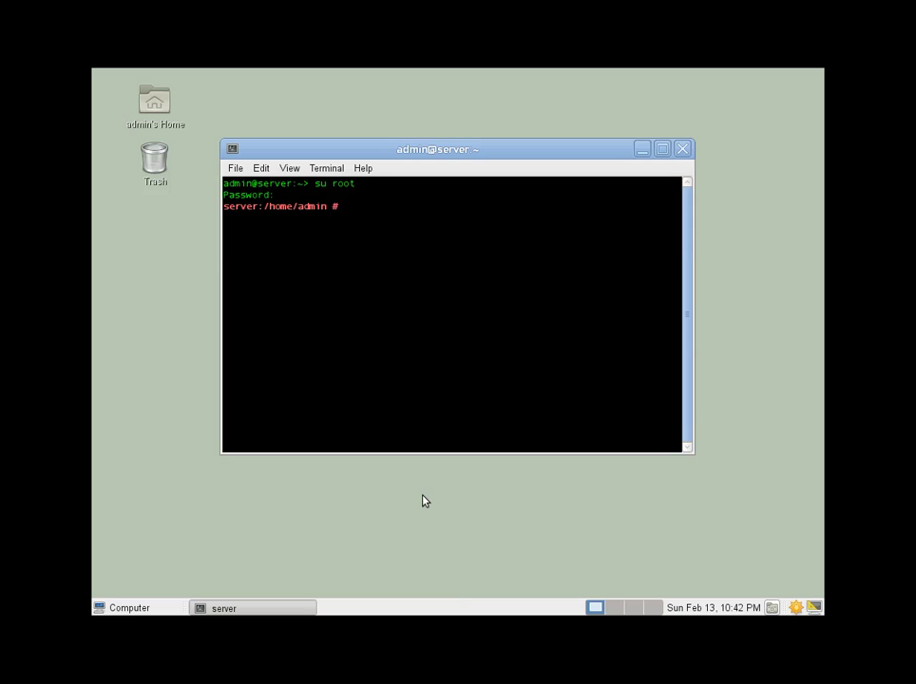
# List the root directory with ls / and then ls / -al.
pyautogui.write('ls /')
pyautogui.press('Return')
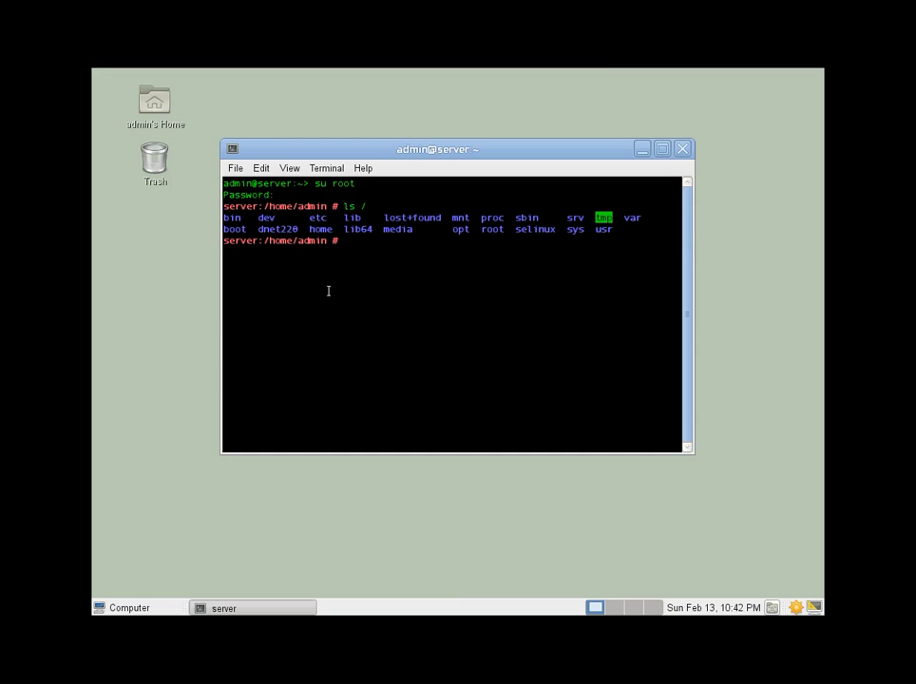
pyautogui.write('ls / -al')
pyautogui.press('Return')
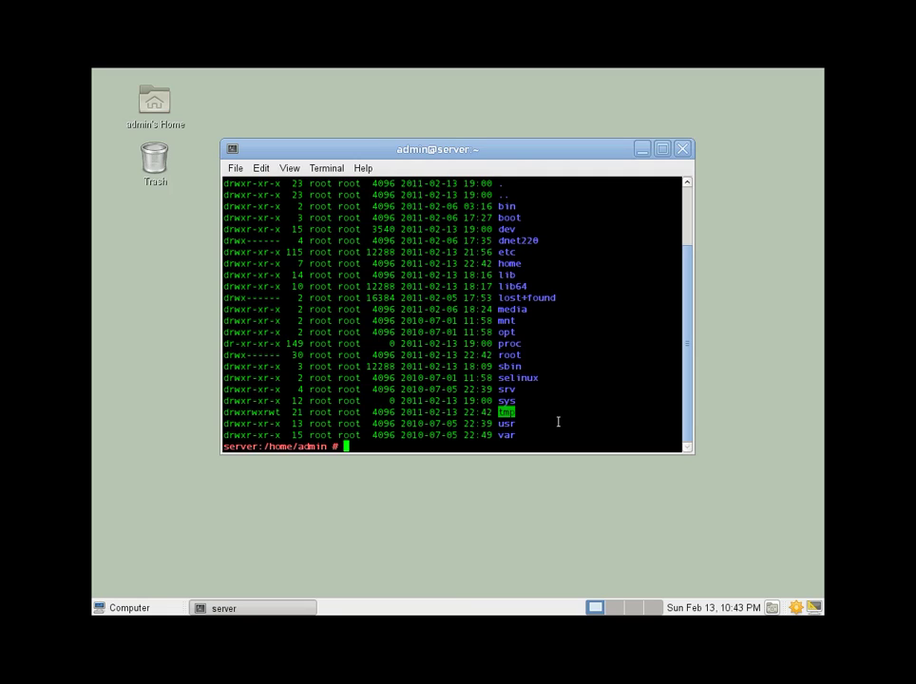
# Apply chmod 711 to /dnet220 and /dnet220/files, then begin a chown root:dnet220 on publicfolder.
pyautogui.write('chmod 711 /dnet220')
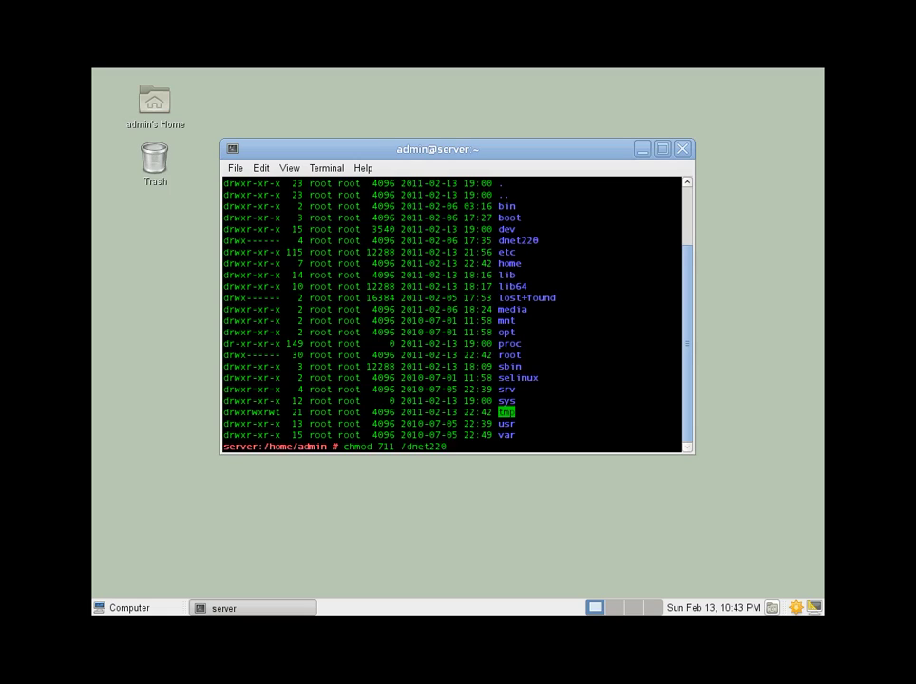
pyautogui.press('Return')
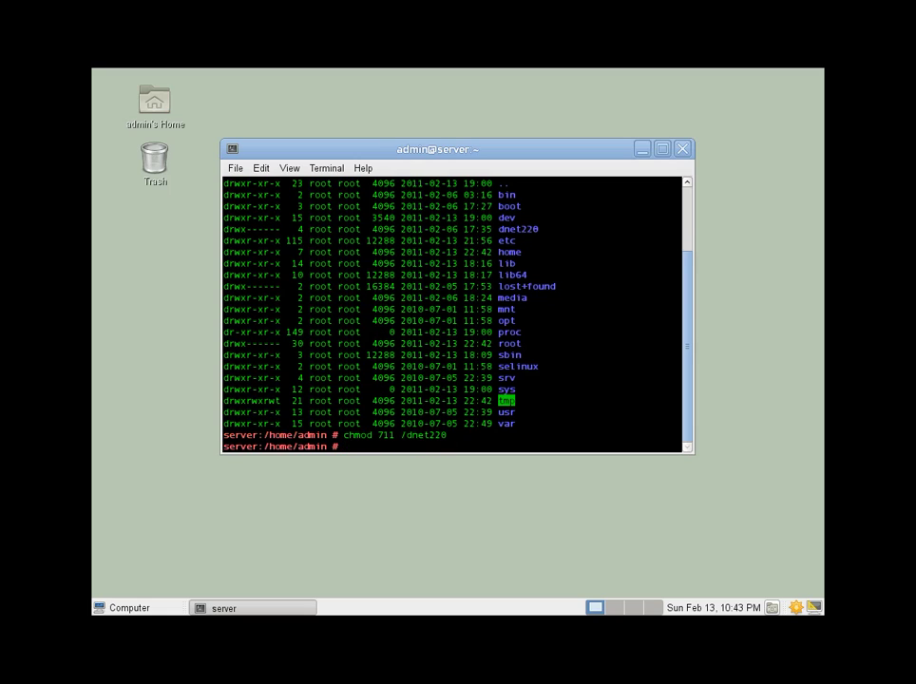
pyautogui.write('chmod 711 /dnet220')
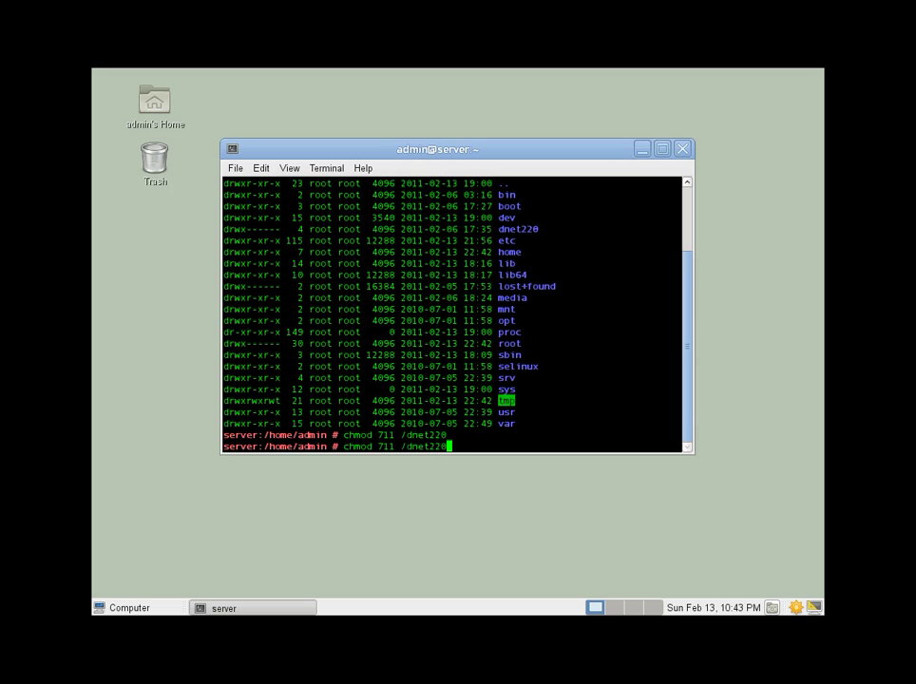
pyautogui.write('/files')
pyautogui.press('Return')
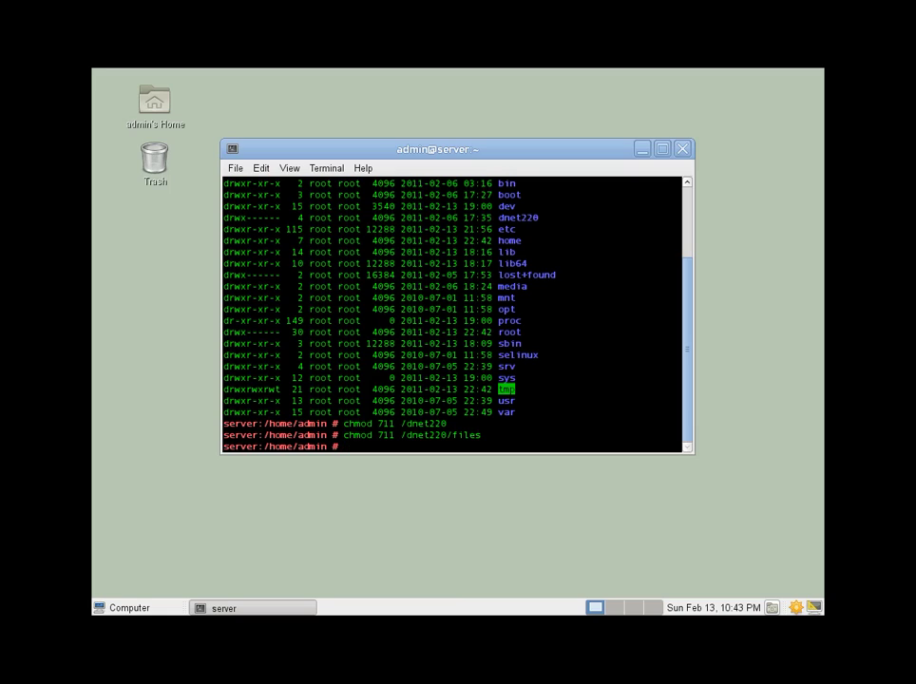
pyautogui.write('chown root:dnet220 /dnet220/')
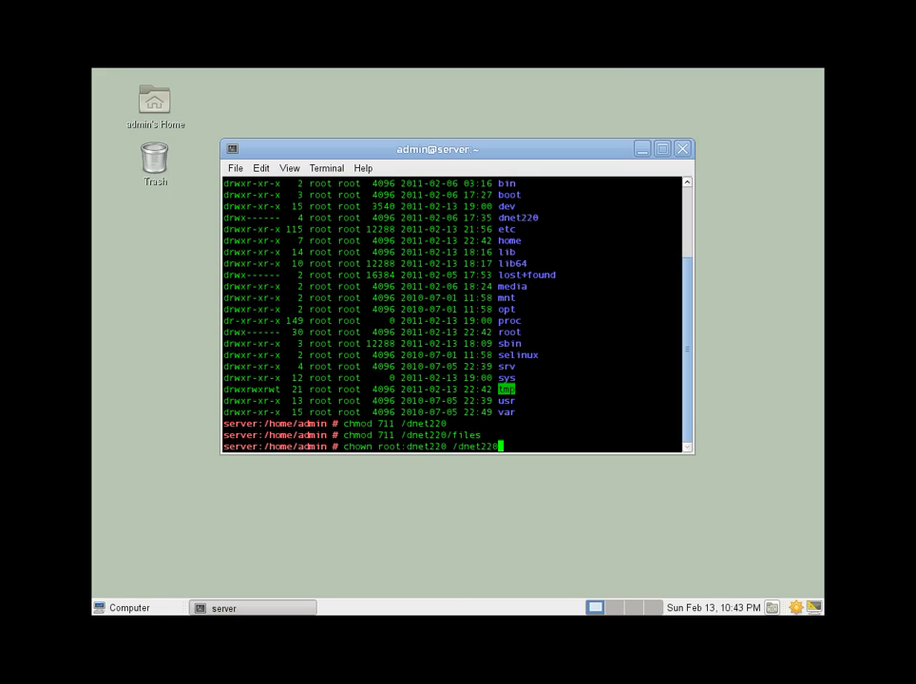
pyautogui.write('files/pu')
# Give /dnet220/files/publicfolder to root:dnet220 and set its permissions to 770.
pyautogui.press('Tab')
pyautogui.press('Return')
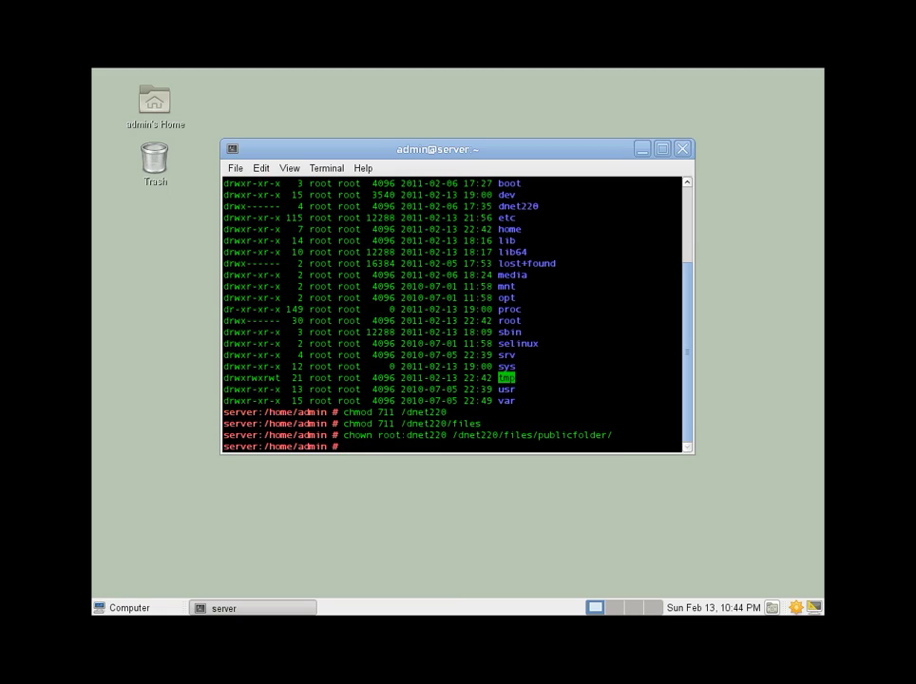
pyautogui.write('chmod 775')
pyautogui.press('BackSpace')
pyautogui.write('70')
pyautogui.write('/dnet220/files')
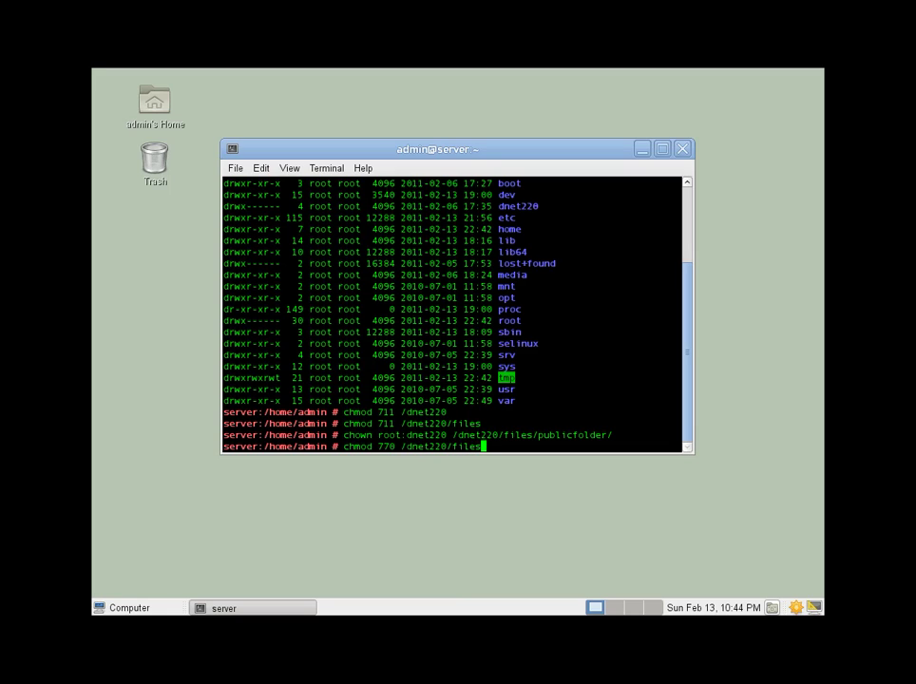
pyautogui.write('/pub')
pyautogui.press('Tab')
pyautogui.press('Return')
# Exit the root shell and the user shell to close the terminal.
pyautogui.write('exit')
pyautogui.press('Return')
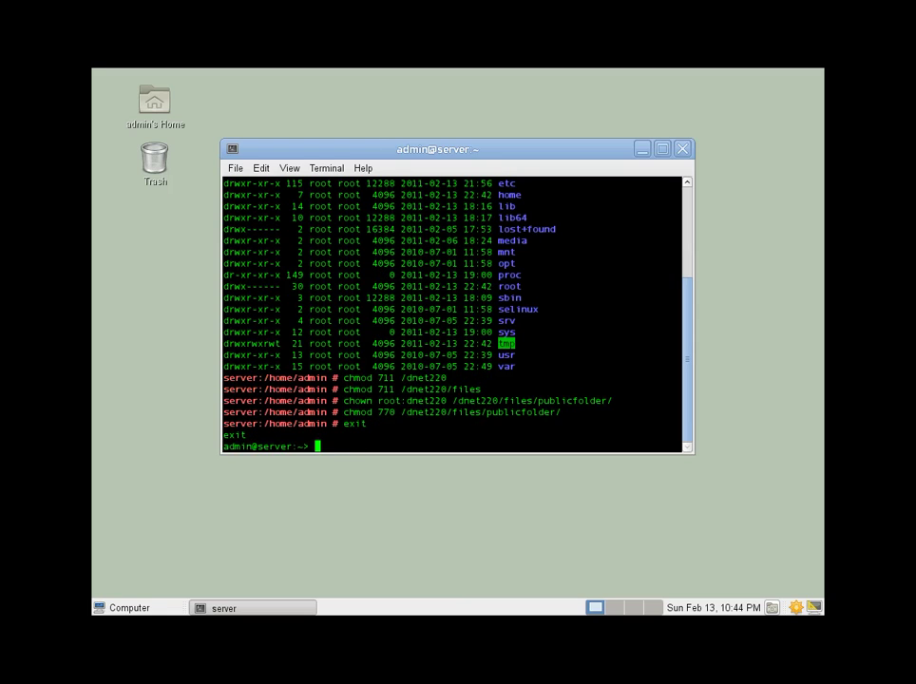
pyautogui.write('exit')
pyautogui.press('Return')
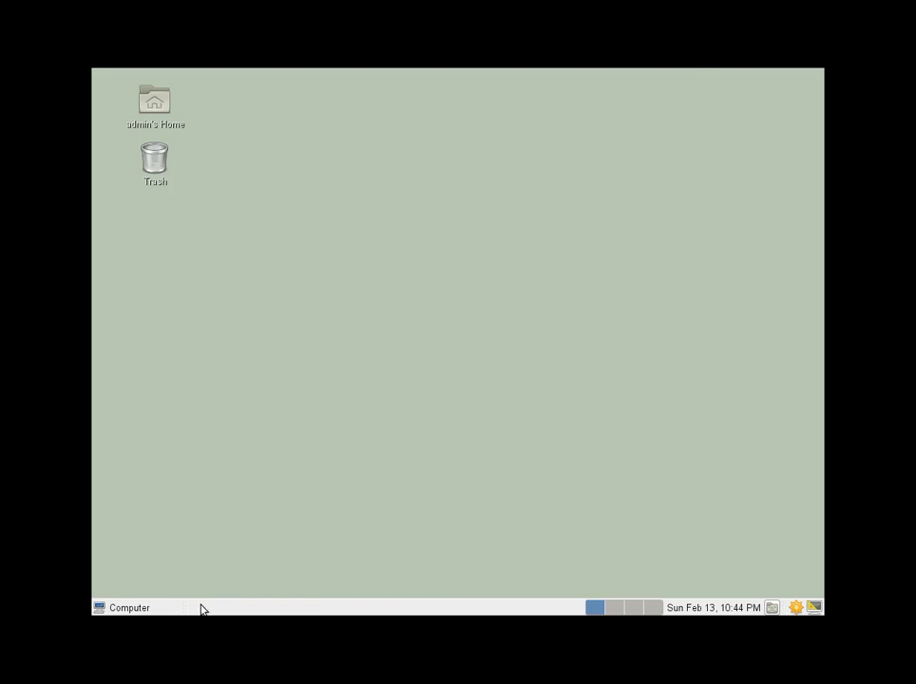
# Relaunch YaST as root and start the Samba Server module under Network Services.
pyautogui.click(145, 607)
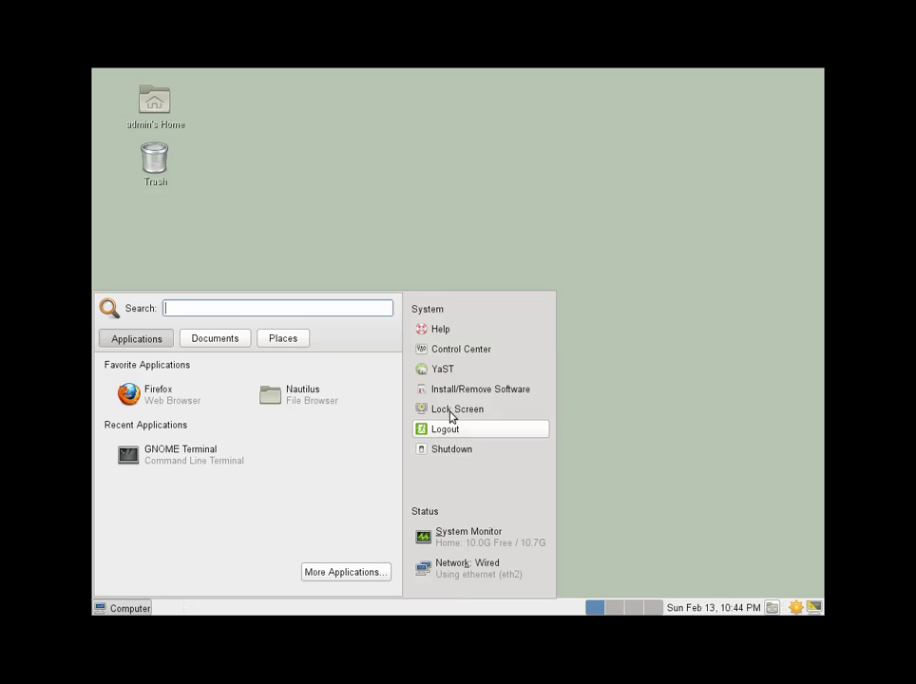
pyautogui.click(456, 372)
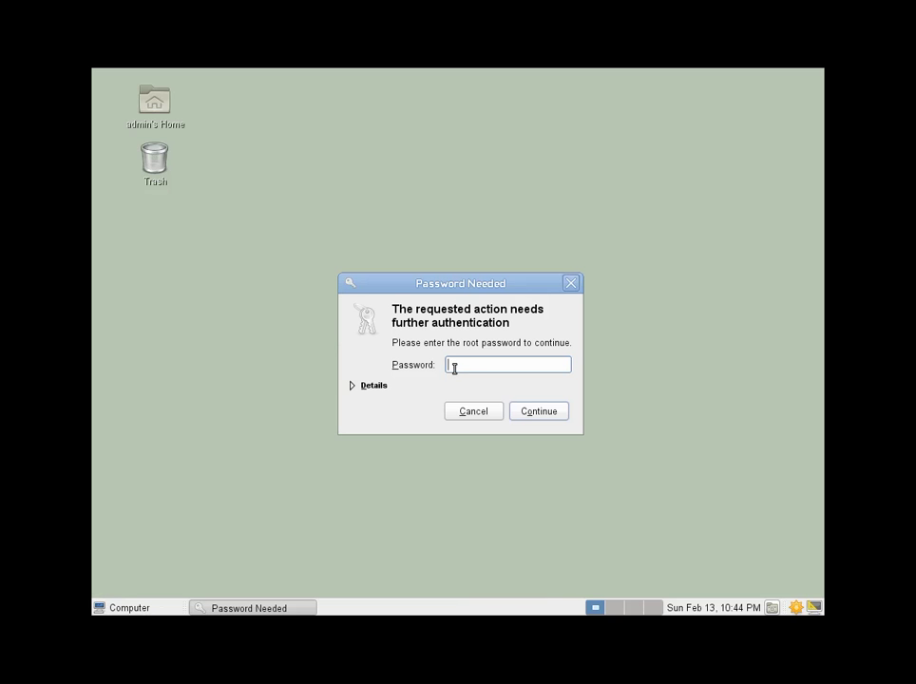
pyautogui.write('•••')
pyautogui.press('Return')
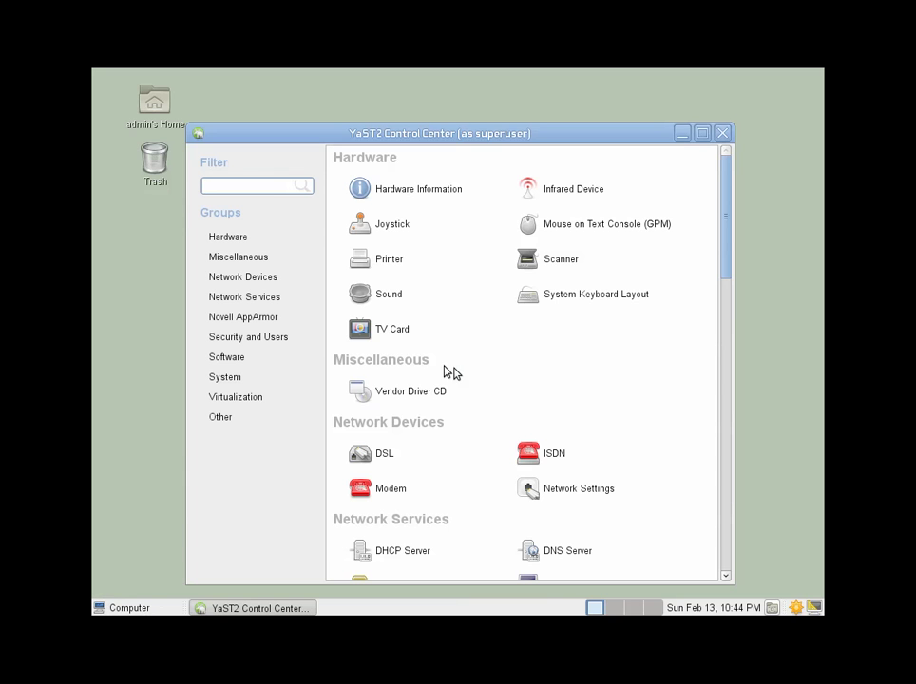
pyautogui.click(258, 298)
pyautogui.click(561, 475)
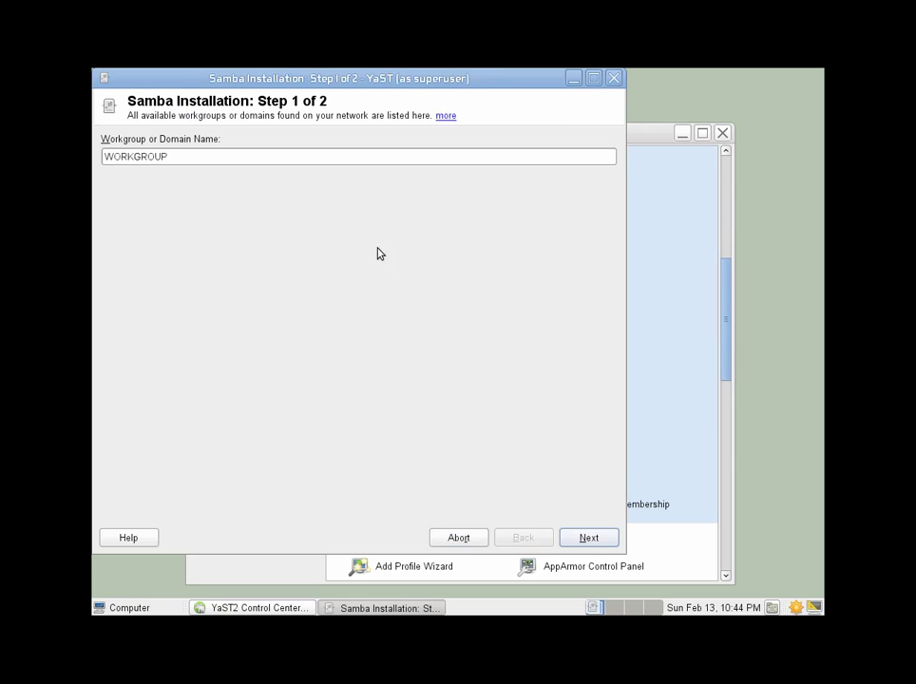
# Configure Samba as Not a Domain Controller with service start During Boot, and save.
pyautogui.click(592, 539)
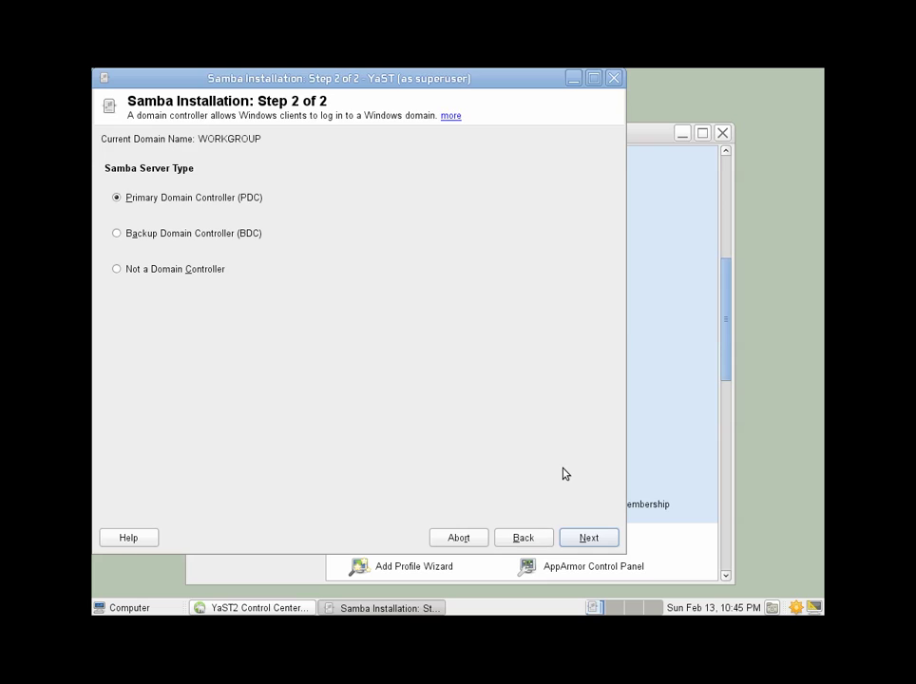
pyautogui.click(186, 270)
pyautogui.click(590, 539)
pyautogui.click(172, 201)
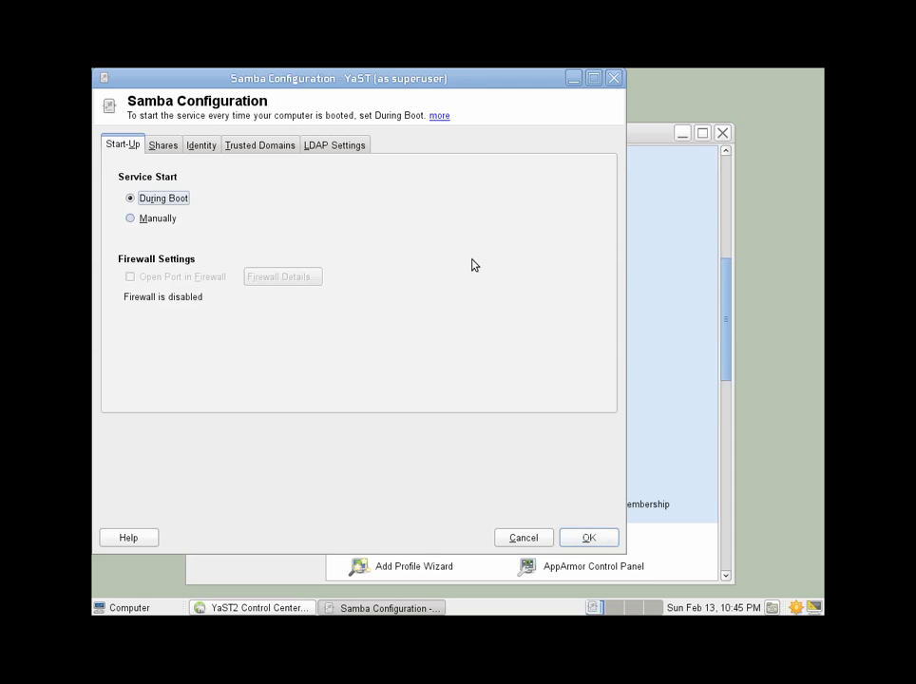
pyautogui.click(578, 539)
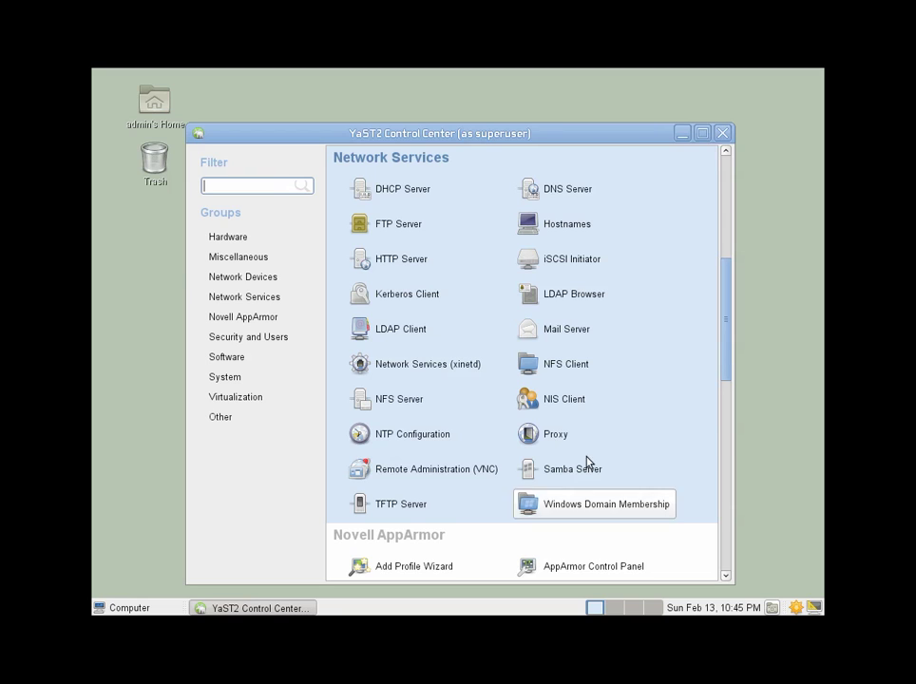
# Close YaST, open a new terminal and become root with su root.
pyautogui.click(724, 135)
pyautogui.click(128, 604)
pyautogui.click(203, 461)
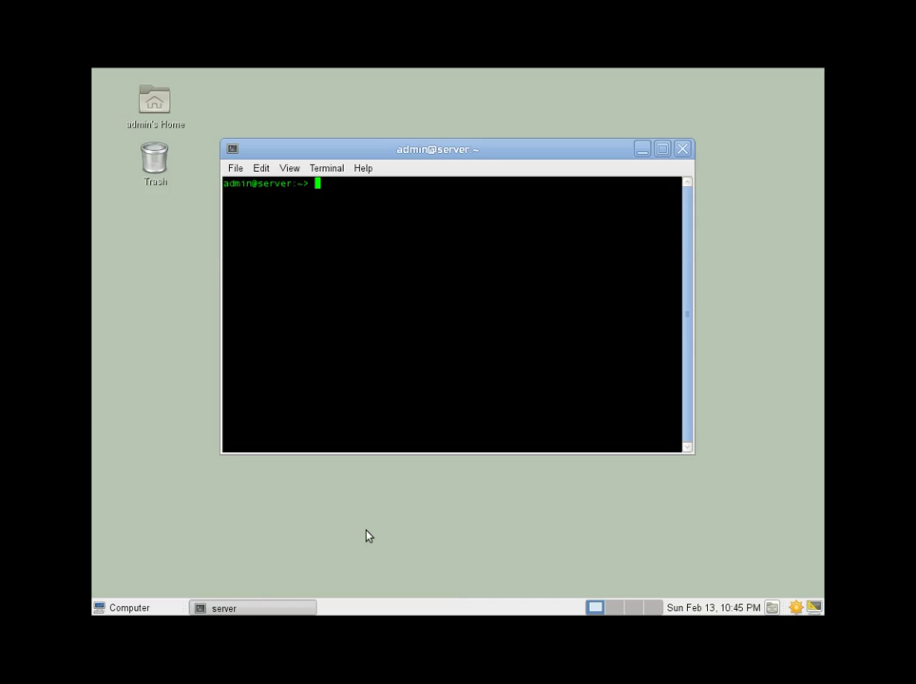
pyautogui.write('su root')
pyautogui.press('Return')
pyautogui.press('Return')
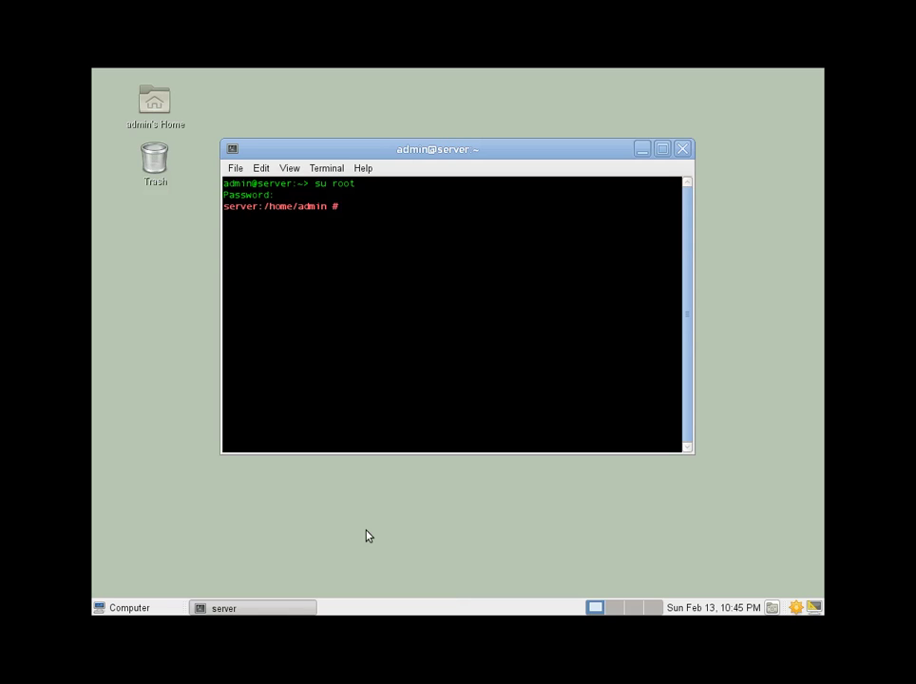
# Add the first new user to the Samba database with smbpasswd -a, setting its SMB password.
pyautogui.write('smbpasswd -a richard')
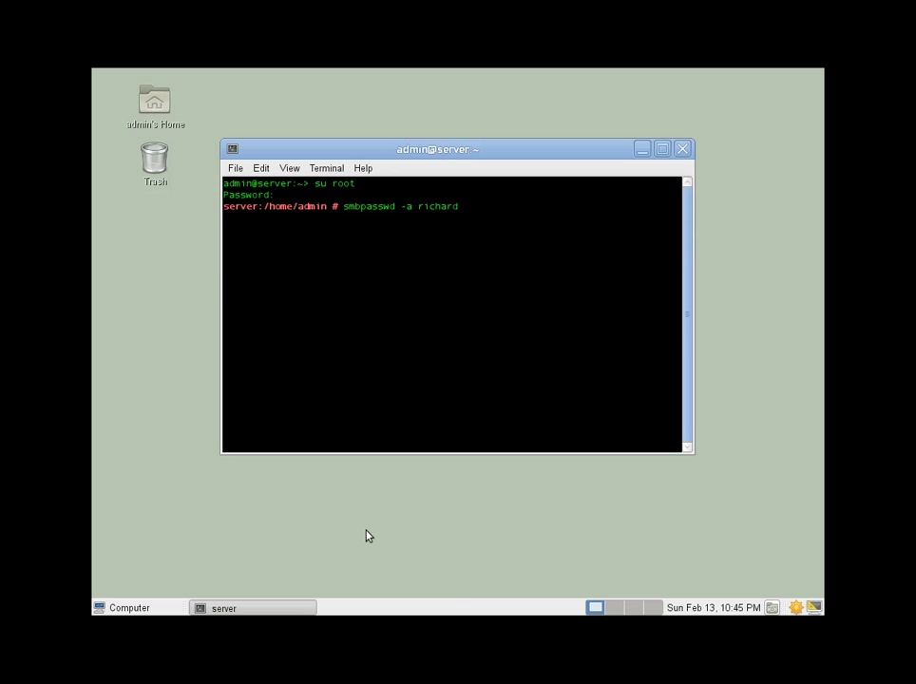
pyautogui.press('Return')
pyautogui.press('Return')
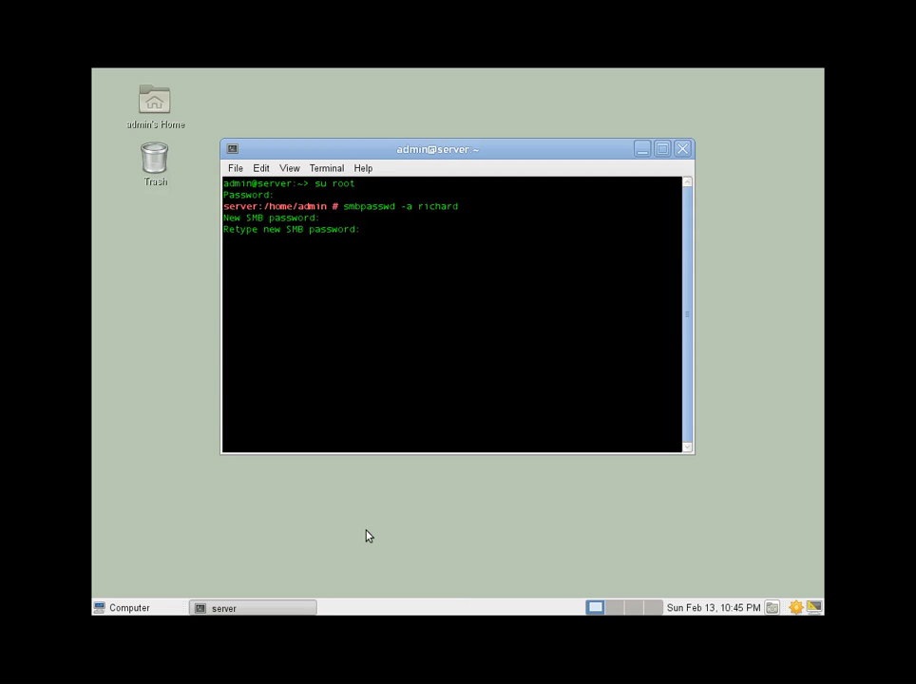
pyautogui.press('Return')
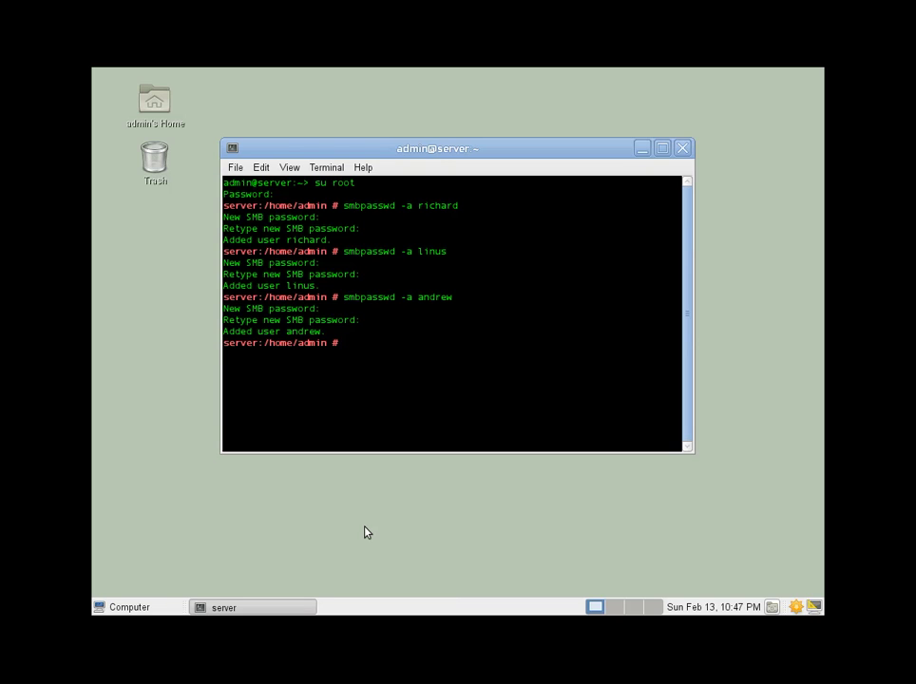
# Add 'client ntlmv2 auth = Yes' under [global] in /etc/samba/smb.conf using vi, and save.
pyautogui.write('vi /etc/samba/smb.conf')
pyautogui.press('Return')
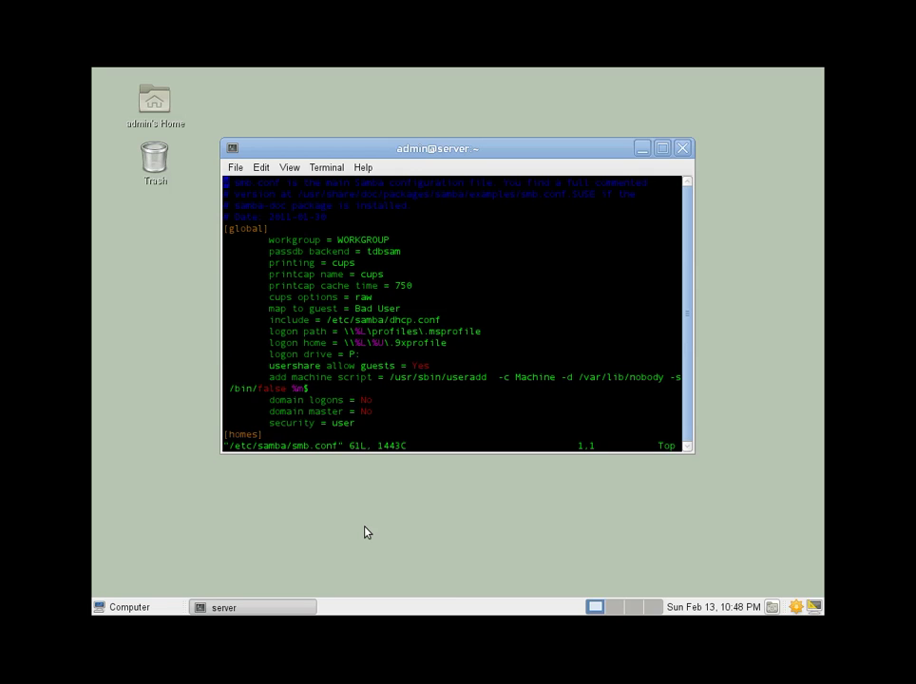
pyautogui.press('i')
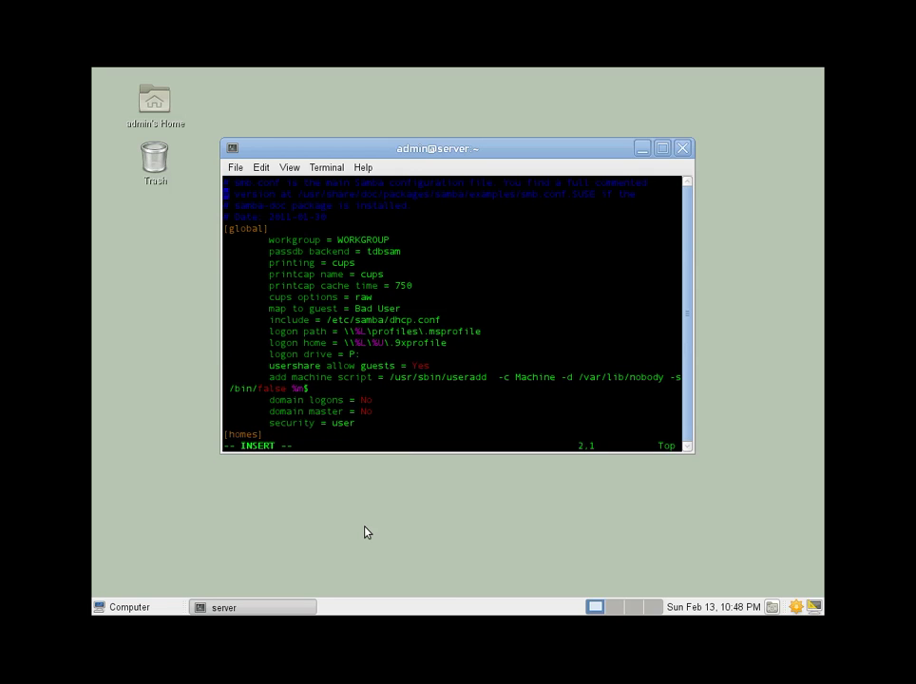
pyautogui.press('Down')
pyautogui.press('Down')
pyautogui.press('Down')
pyautogui.press('Return')
pyautogui.press('Up')
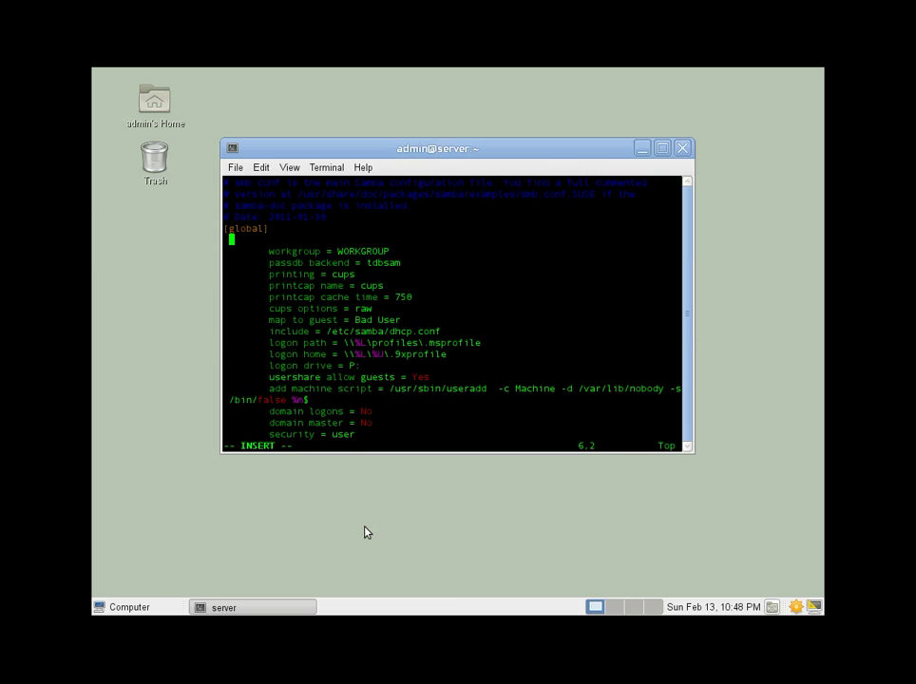
pyautogui.press('BackSpace')
pyautogui.write('client ntlmv2 auth ')
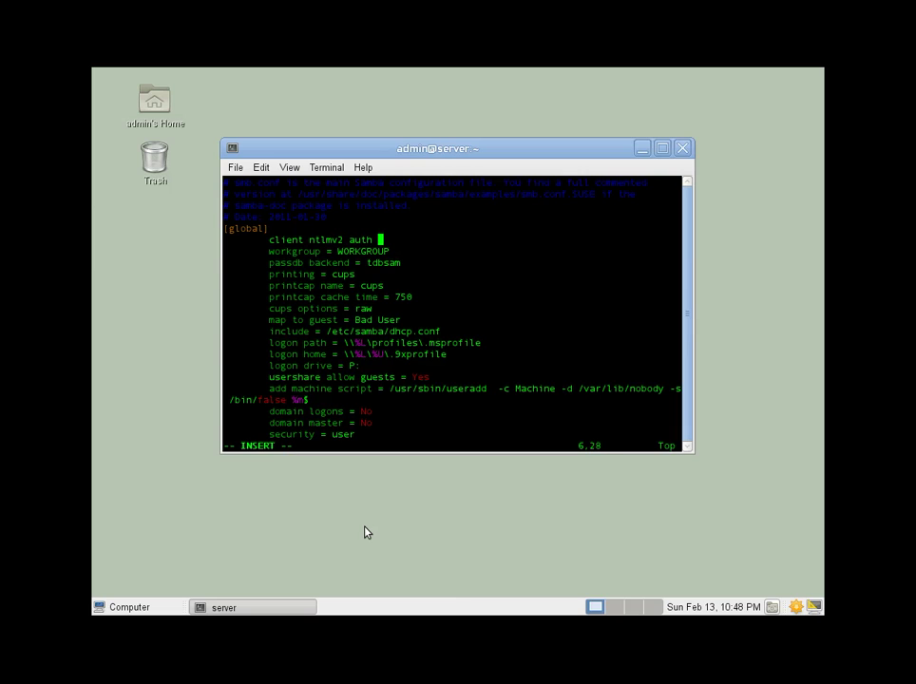
pyautogui.write('= Yes')
pyautogui.press('Escape')
pyautogui.write(':wq!')
pyautogui.press('Return')
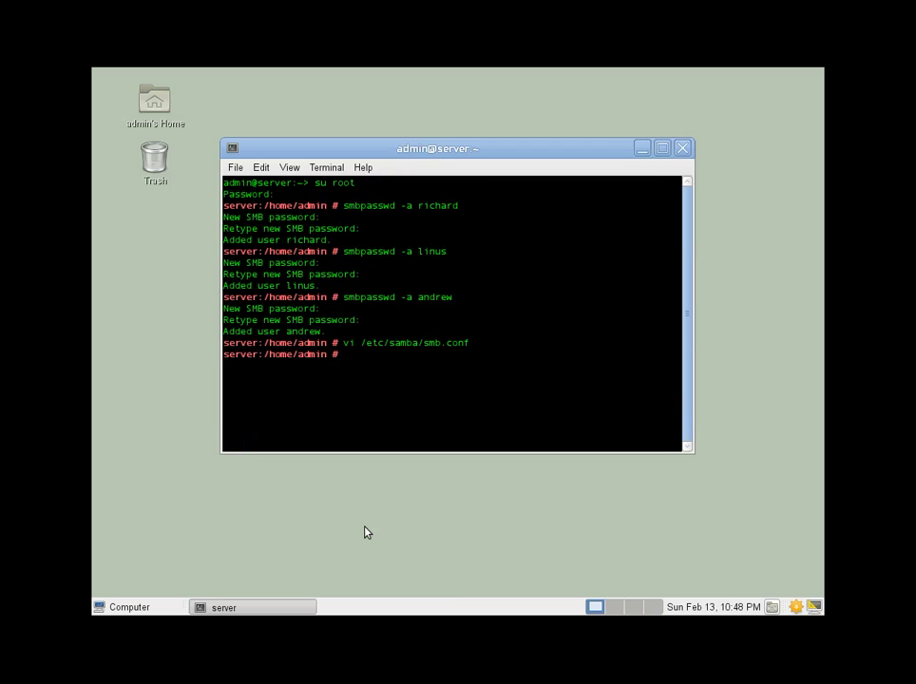
# Exit the root shell and close the terminal.
pyautogui.write('exit')
pyautogui.press('Return')
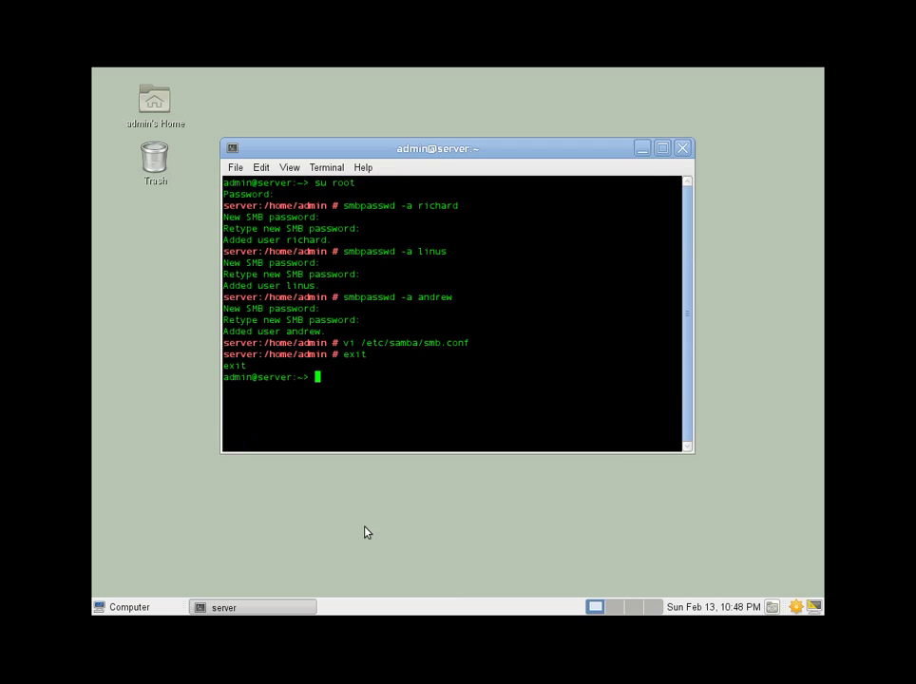
pyautogui.write('exit')
pyautogui.press('Return')
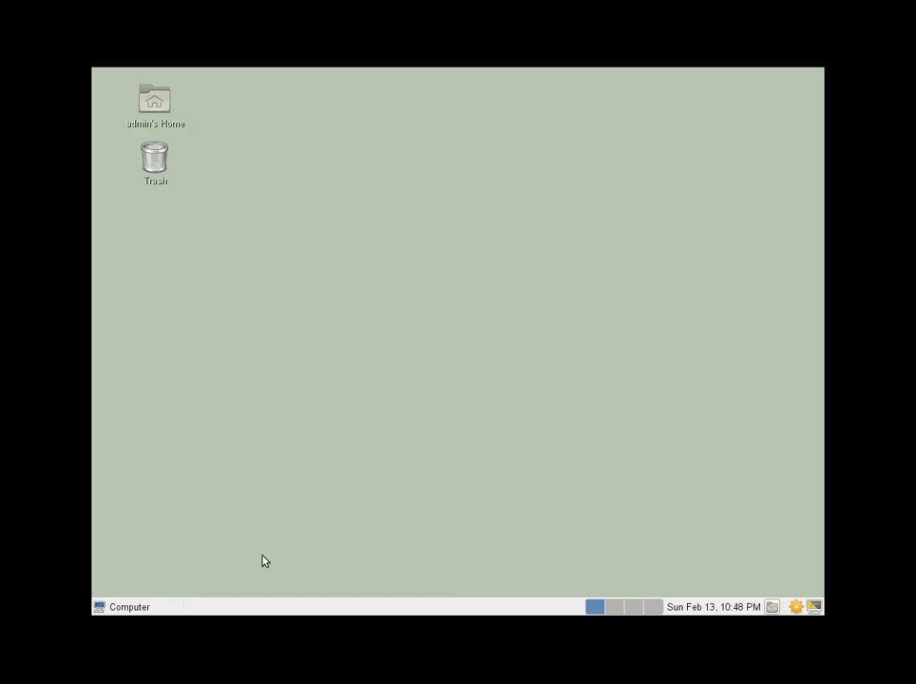
# Launch YaST with the root password and start the Network Services Samba Server module.
pyautogui.click(123, 607)
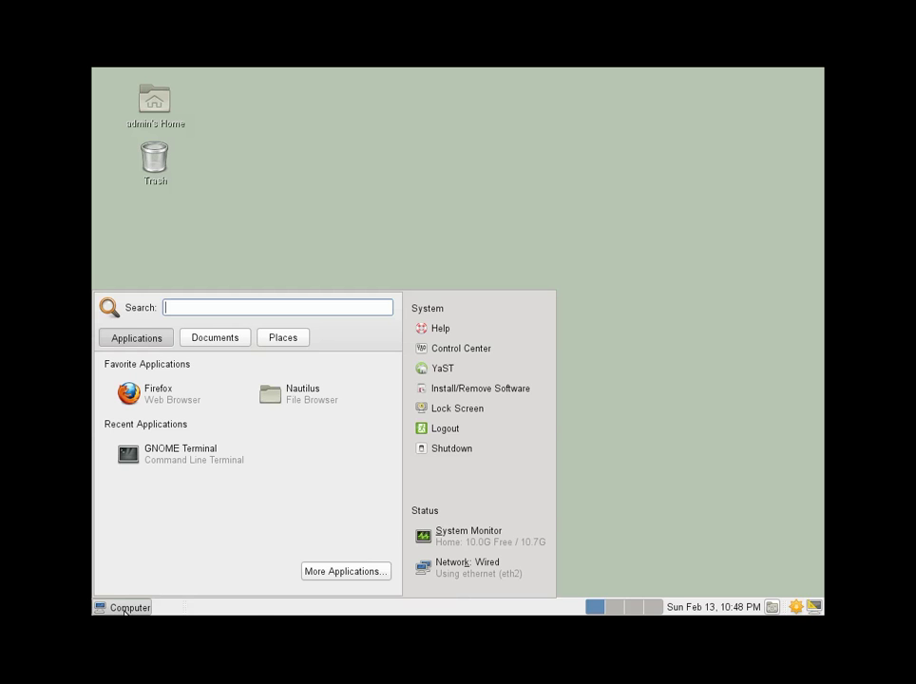
pyautogui.click(454, 373)
pyautogui.press('Return')
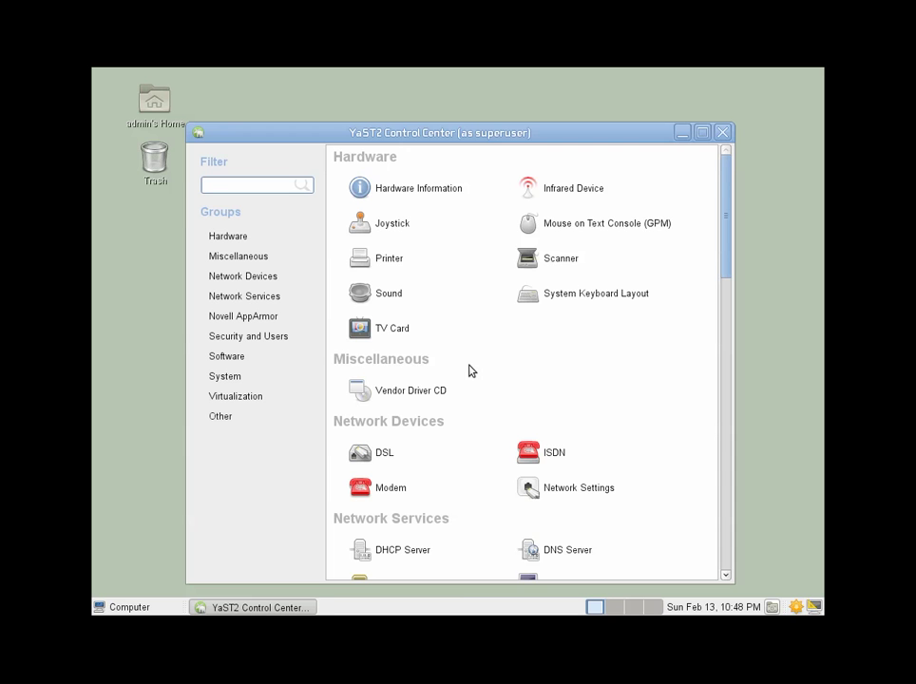
pyautogui.scroll(-5, 589, 463)
pyautogui.click(256, 298)
pyautogui.click(605, 459)
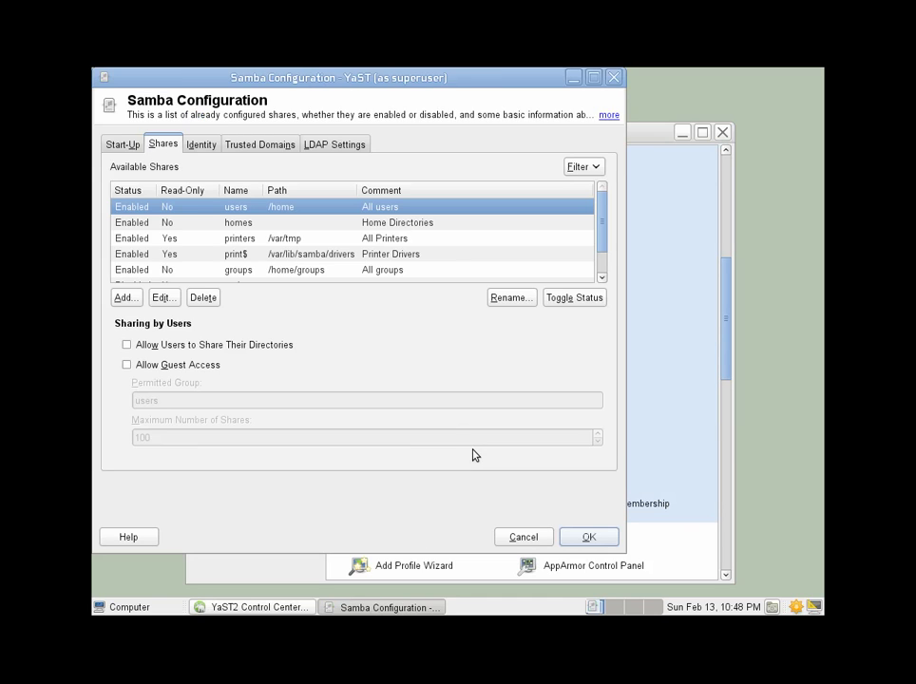
# Add share 'public', described 'Stuff to share', with path /dnet220/files/publicfolder.
pyautogui.click(127, 298)
pyautogui.write('public')
pyautogui.press('Tab')
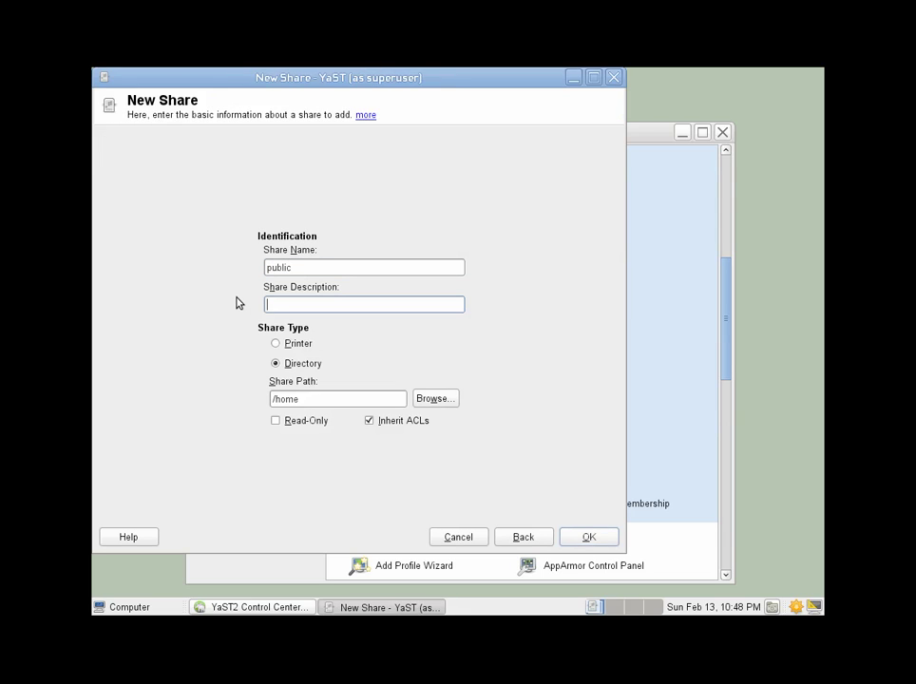
pyautogui.write('Stuff to share')
pyautogui.click(317, 398)
pyautogui.press('BackSpace')
pyautogui.press('BackSpace')
pyautogui.press('BackSpace')
pyautogui.press('BackSpace')
pyautogui.write('dnet220/files/publicfolder')
pyautogui.click(599, 538)
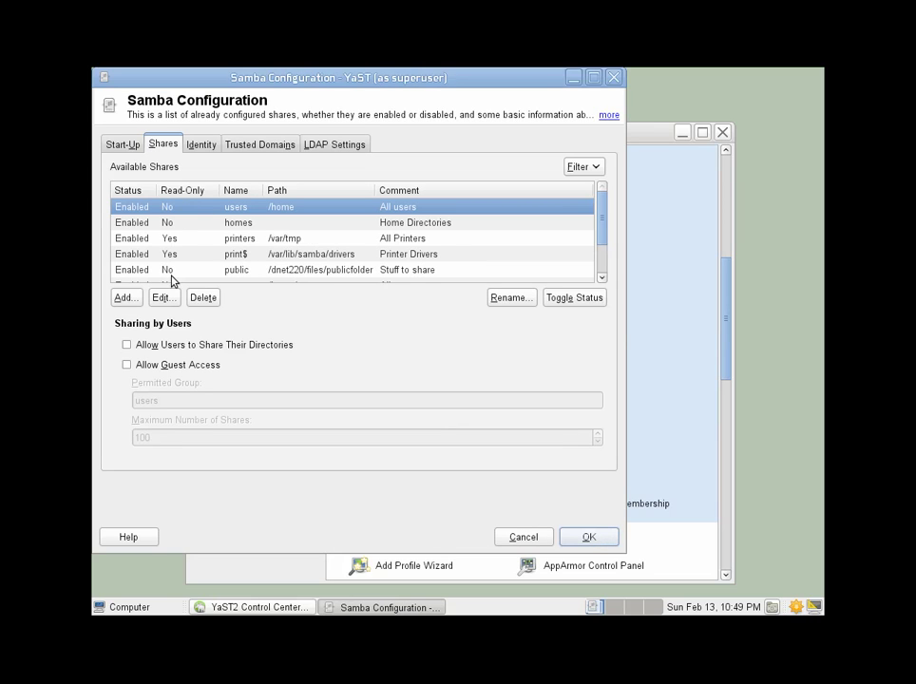
pyautogui.scroll(-1, 198, 238)
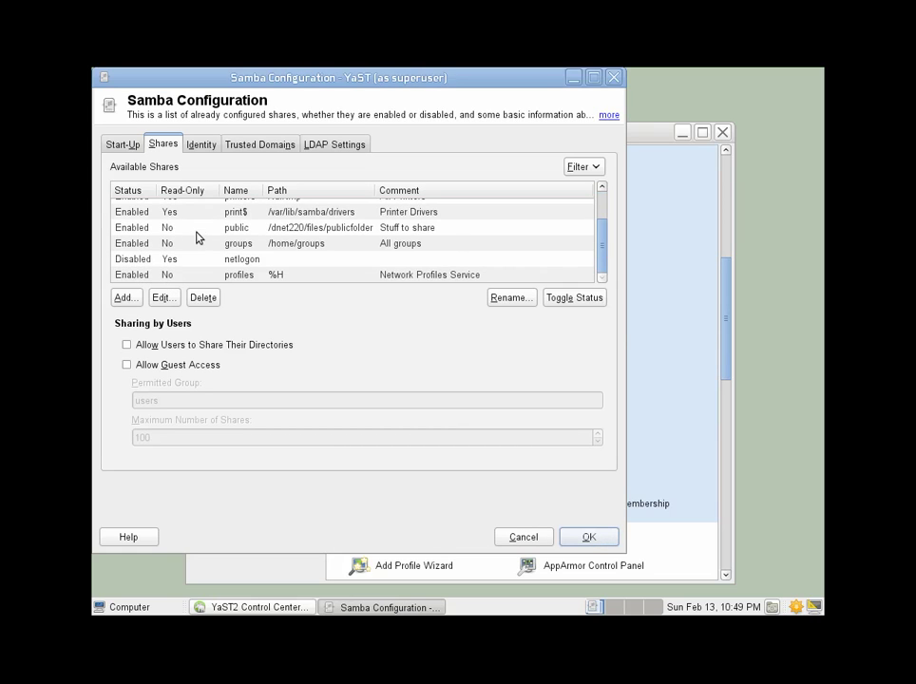
pyautogui.scroll(1, 197, 238)
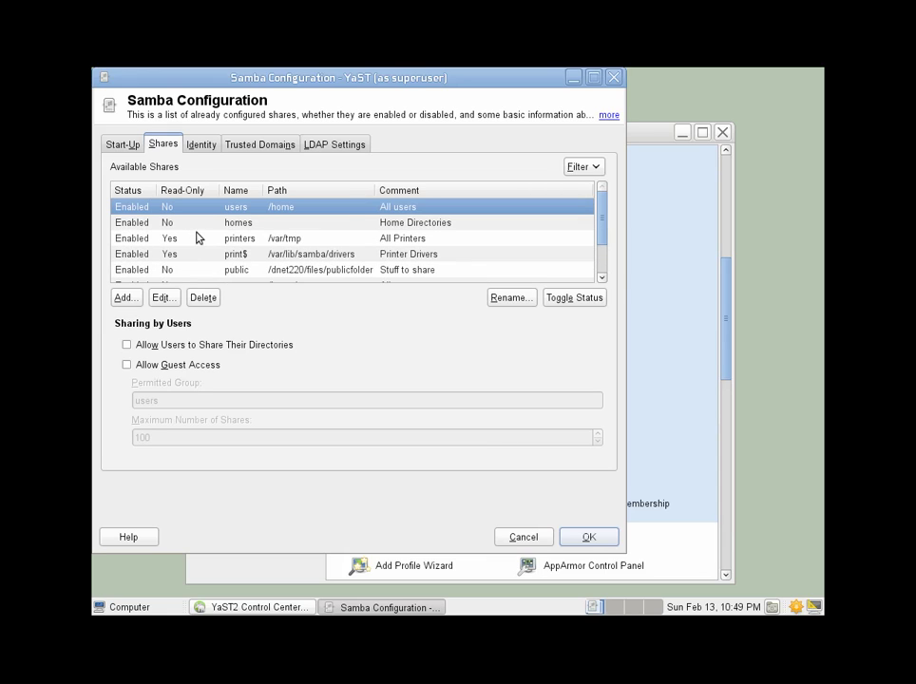
pyautogui.scroll(-1, 198, 237)
pyautogui.scroll(-1, 197, 238)
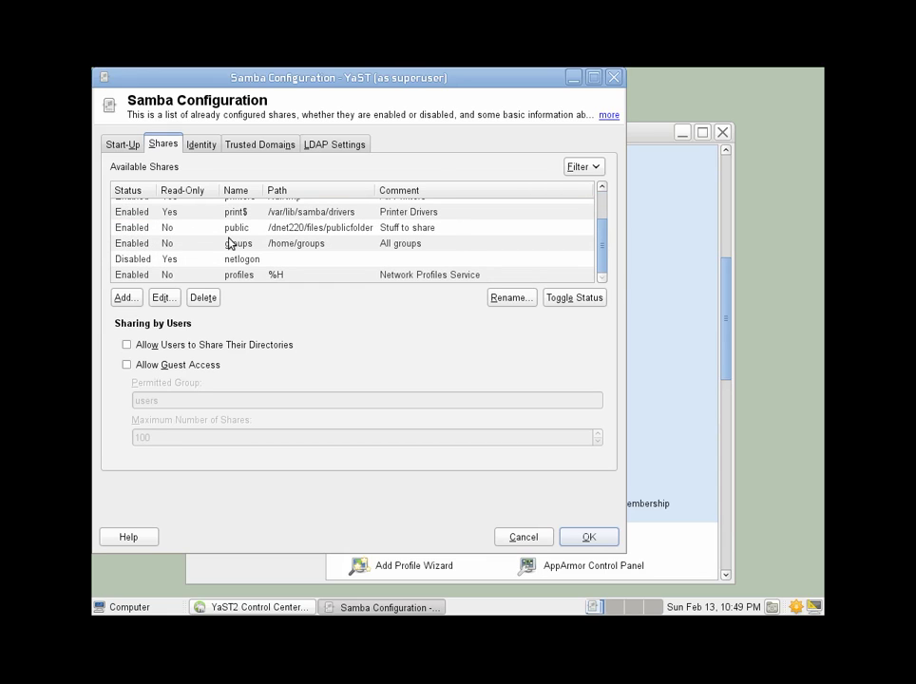
pyautogui.scroll(2, 231, 242)
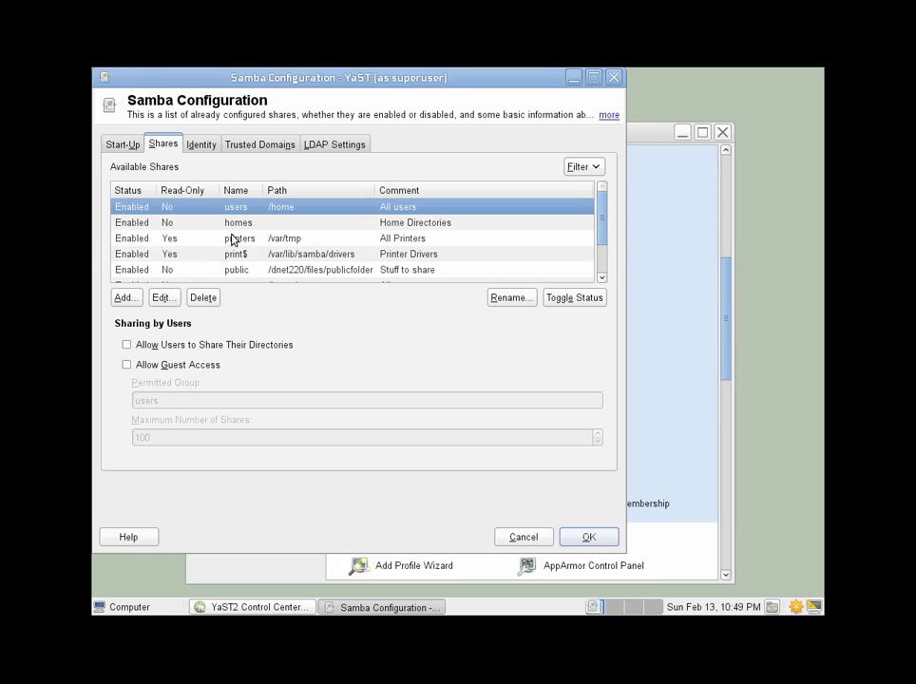
pyautogui.scroll(-3, 231, 242)
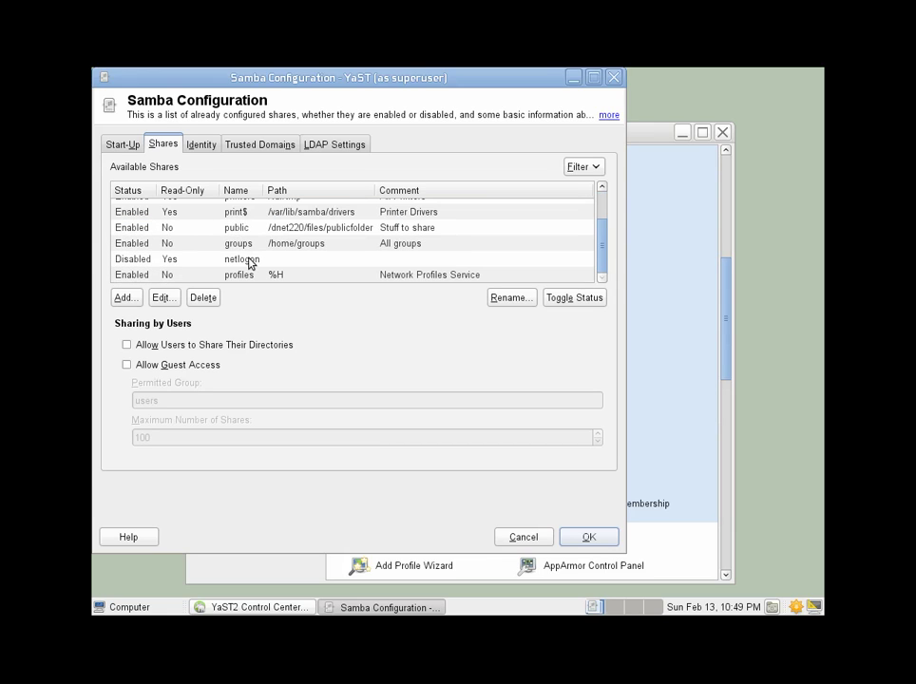
pyautogui.scroll(3, 257, 250)
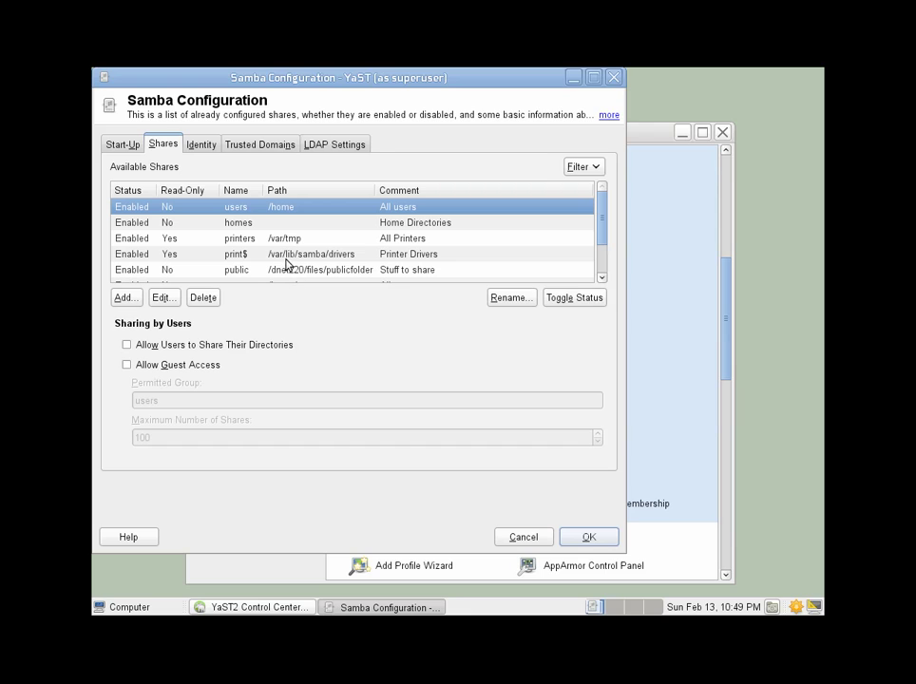
pyautogui.click(283, 270)
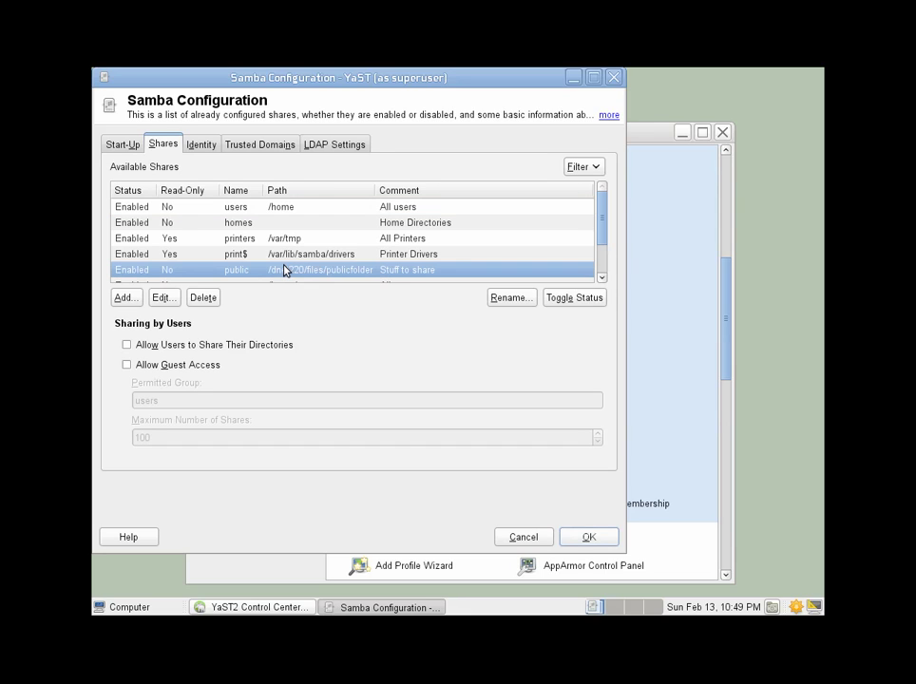
# Give the public share a valid users option of 'richard, linus'.
pyautogui.click(164, 298)
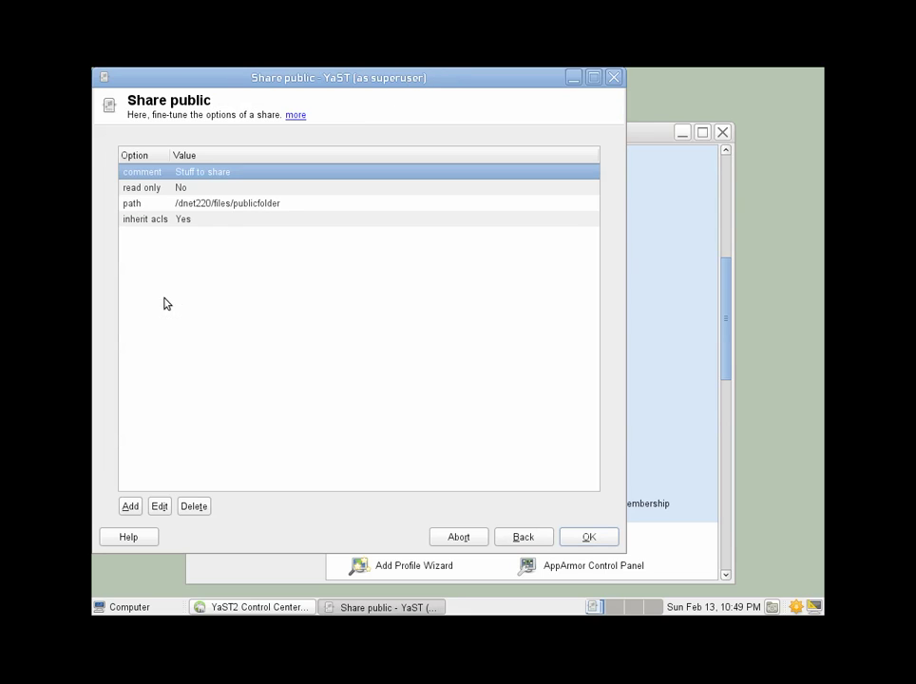
pyautogui.click(130, 506)
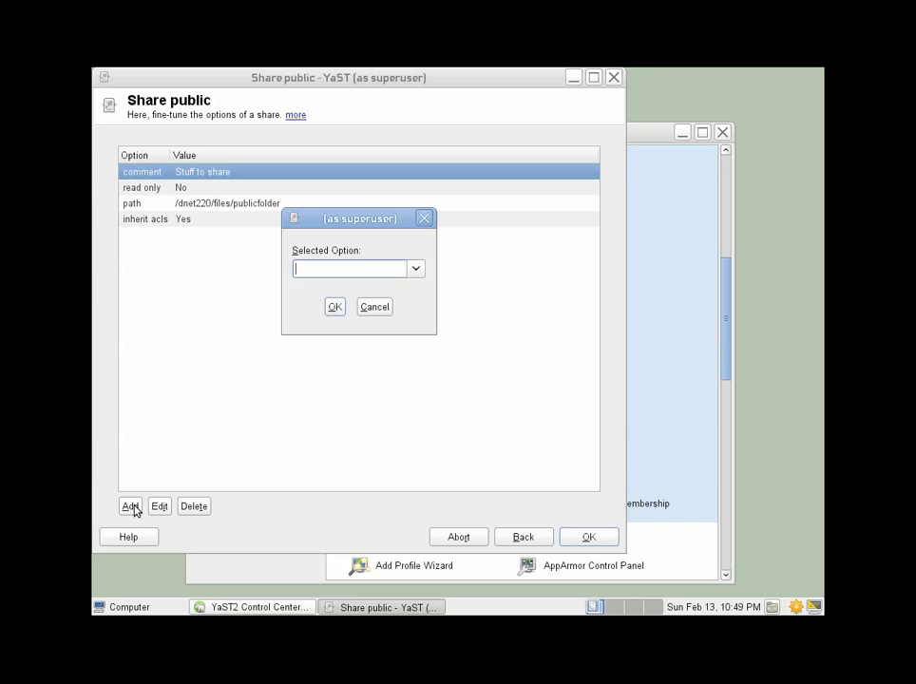
pyautogui.click(415, 268)
pyautogui.scroll(-2, 174, 578)
pyautogui.click(144, 584)
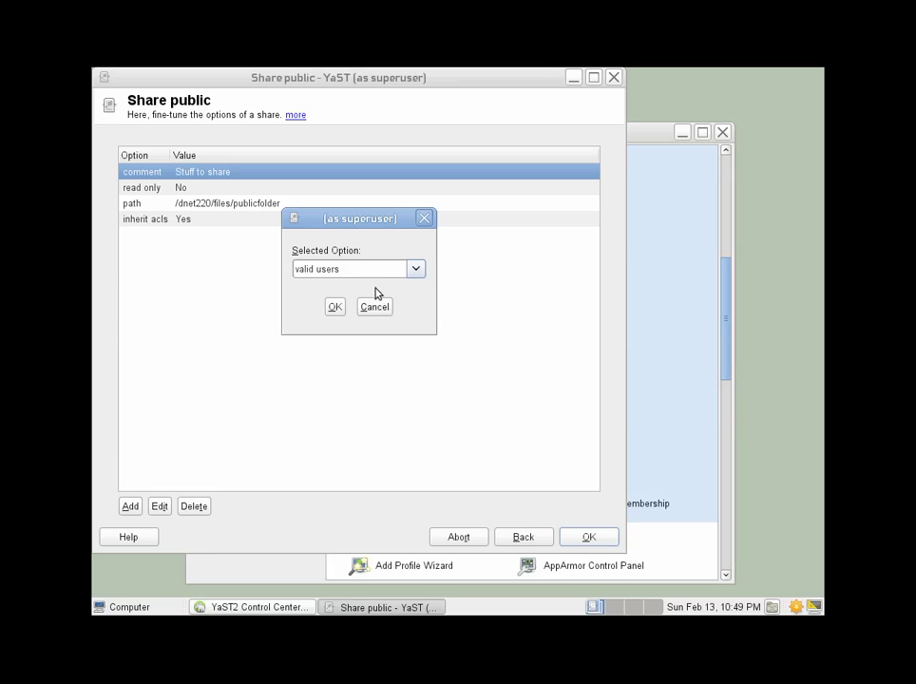
pyautogui.click(335, 307)
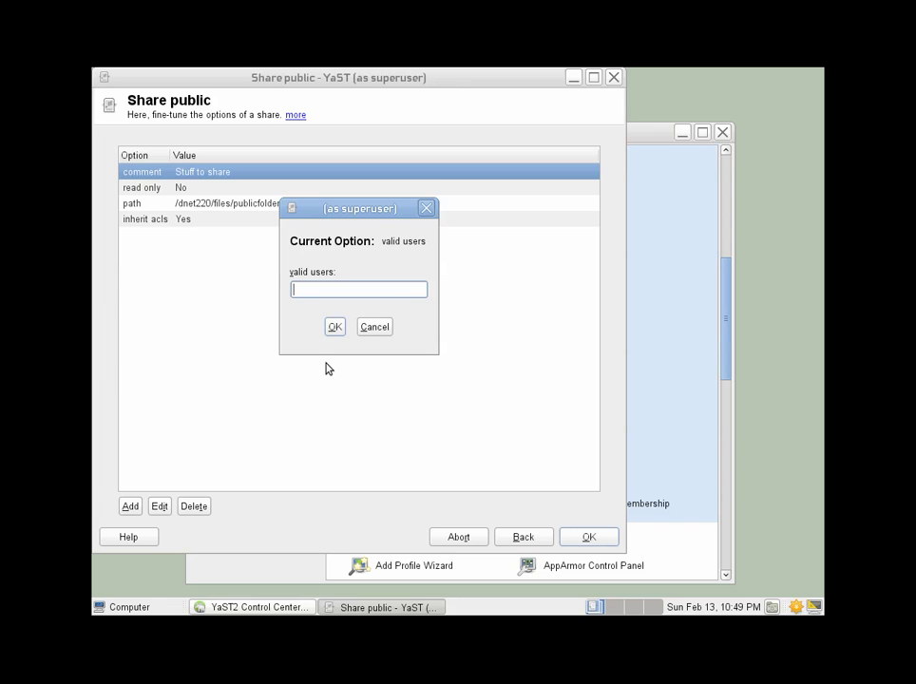
pyautogui.write('richard, linux')
pyautogui.press('BackSpace')
pyautogui.write('s')
pyautogui.click(335, 327)
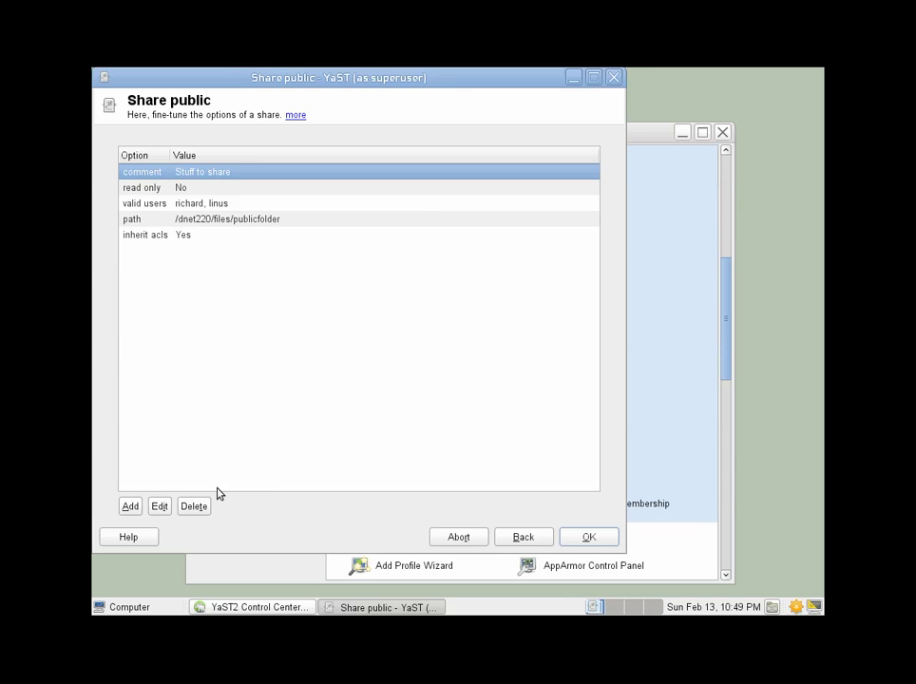
# Add a write list option containing richard.
pyautogui.click(133, 508)
pyautogui.click(419, 268)
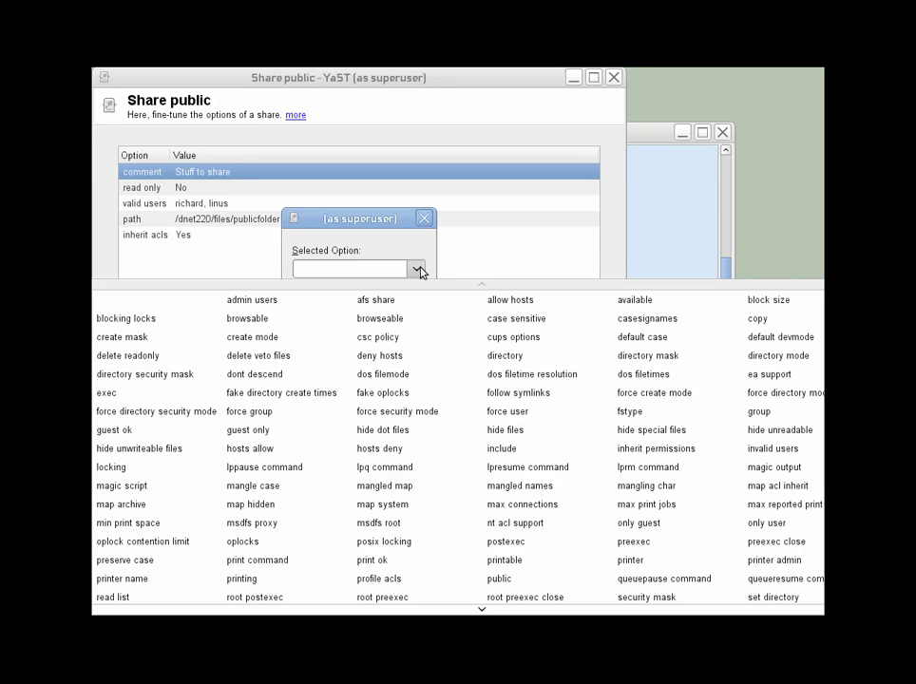
pyautogui.scroll(-2, 160, 419)
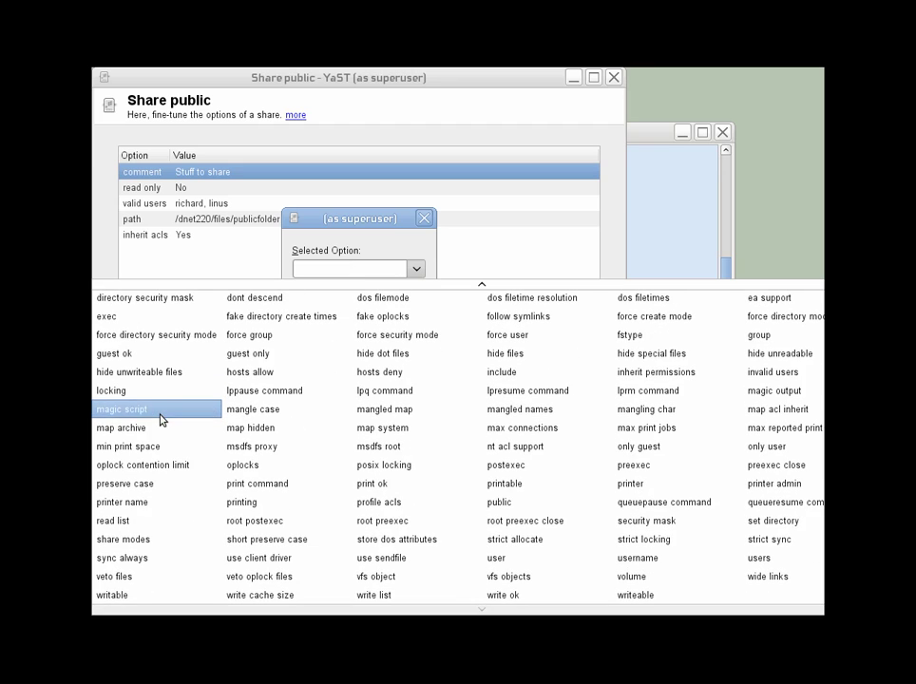
pyautogui.click(373, 597)
pyautogui.click(335, 307)
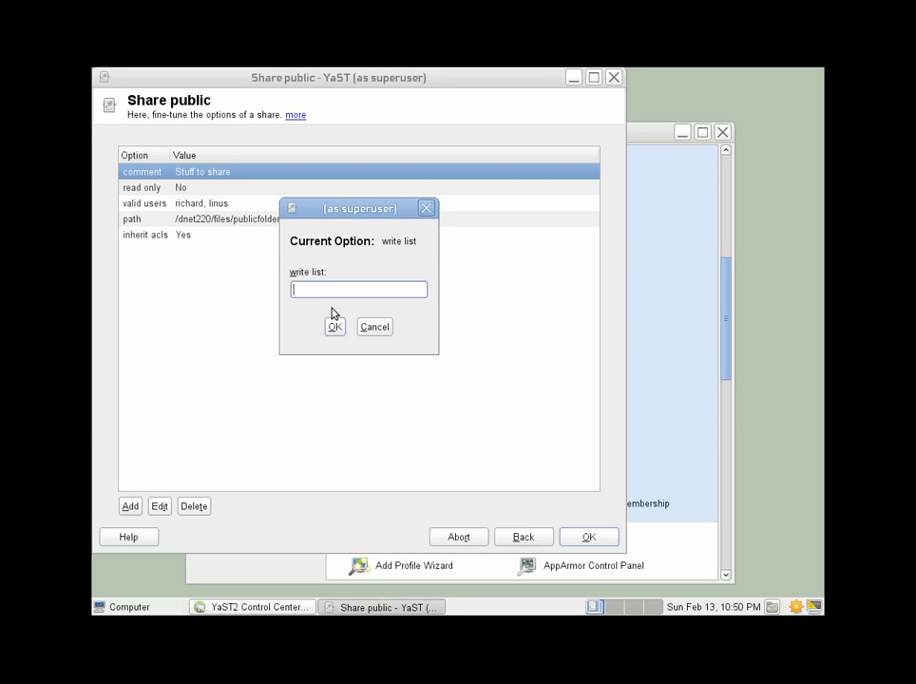
pyautogui.write('richard')
pyautogui.click(335, 327)
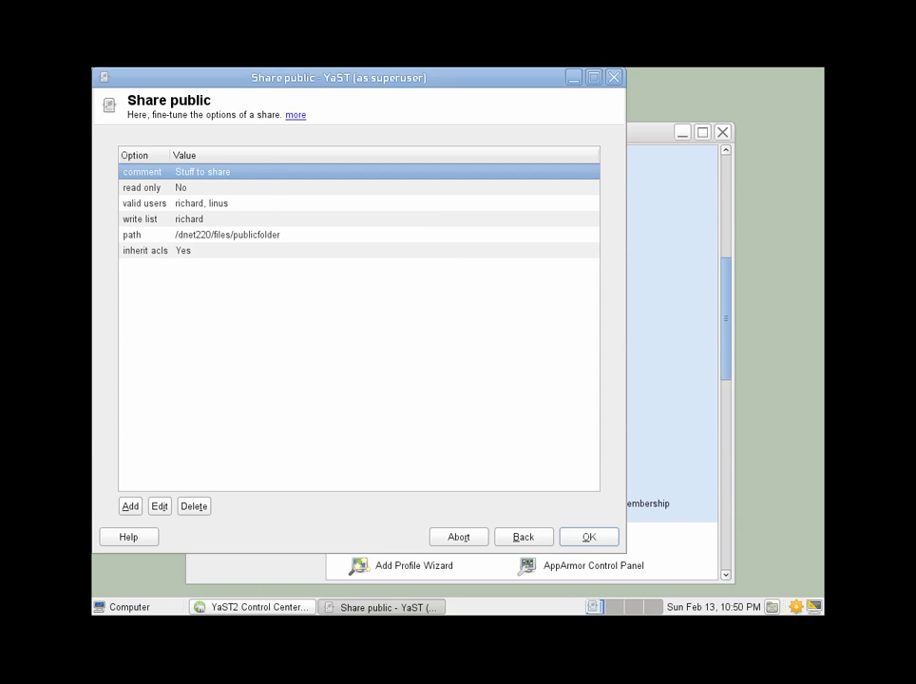
# Add a read list option containing linus.
pyautogui.click(129, 507)
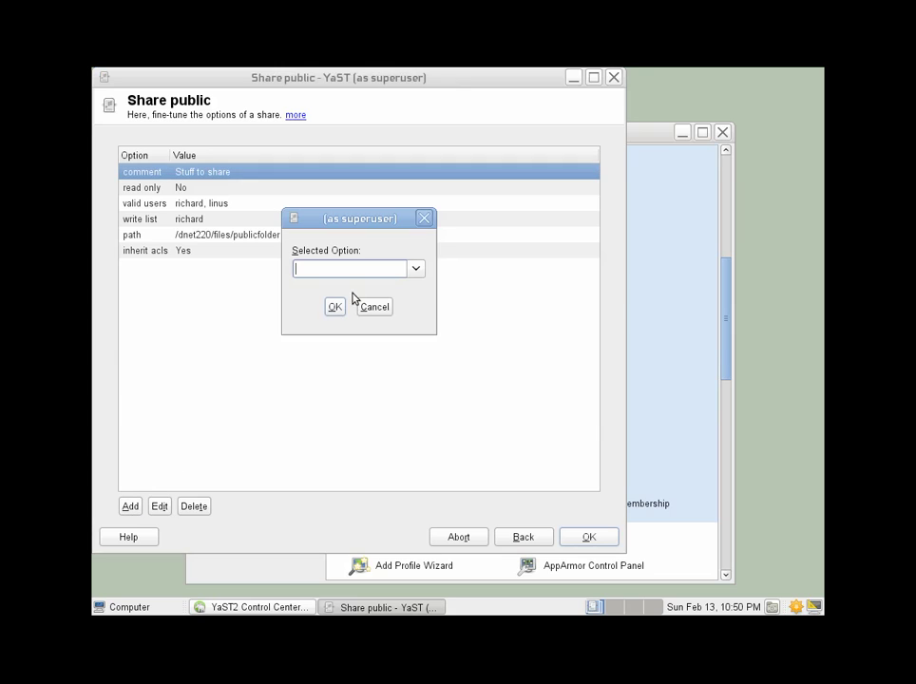
pyautogui.click(415, 270)
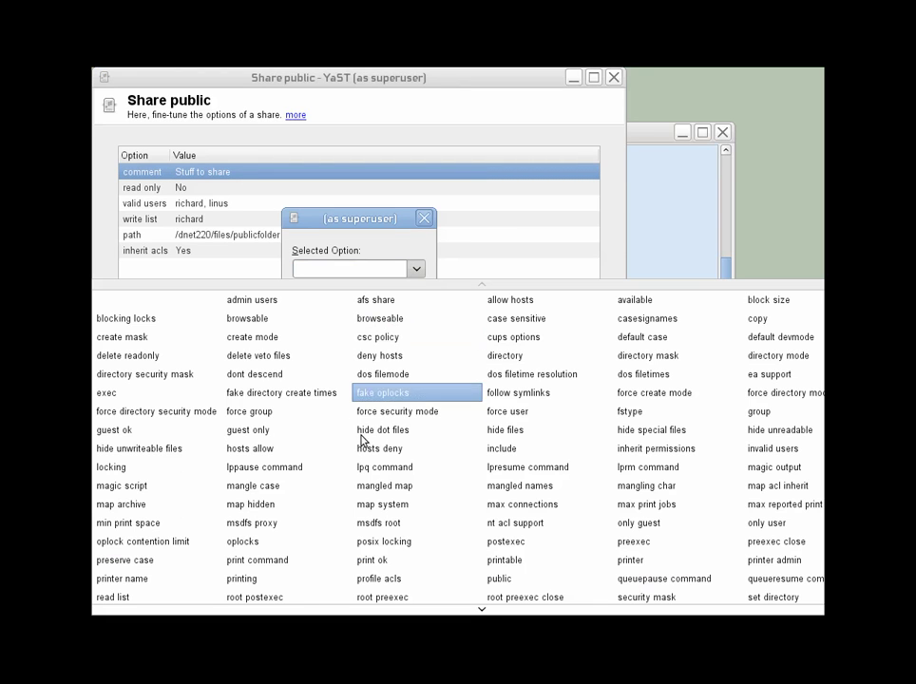
pyautogui.scroll(-1, 351, 494)
pyautogui.scroll(-1, 339, 514)
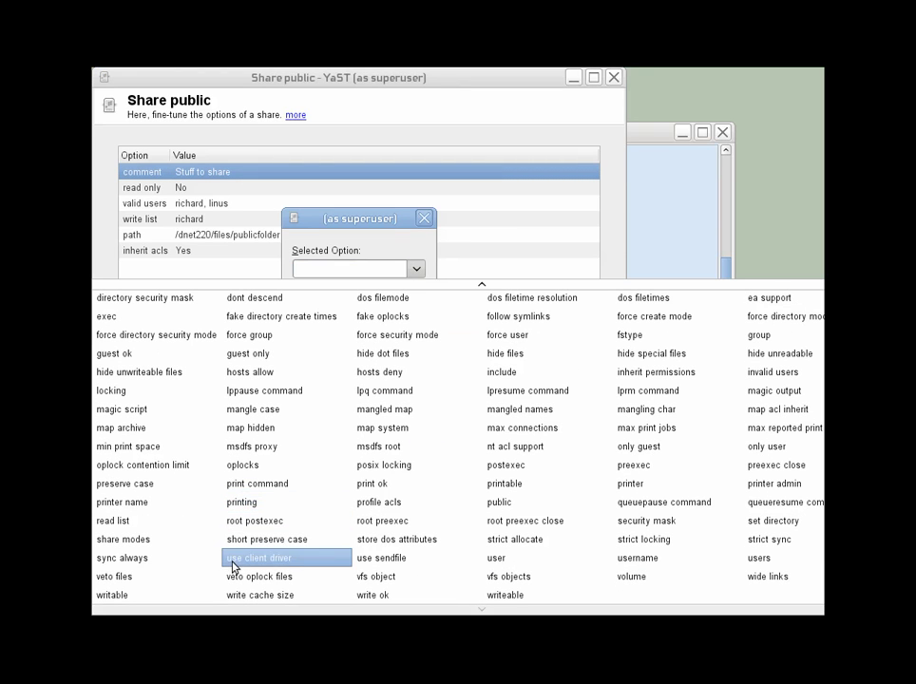
pyautogui.click(144, 514)
pyautogui.click(335, 311)
pyautogui.write('linus')
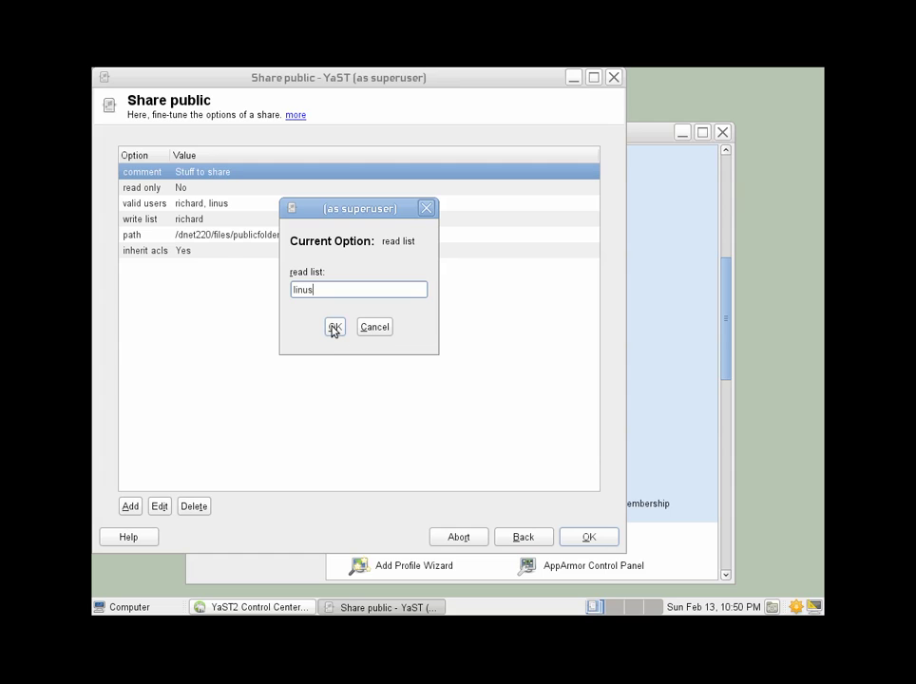
pyautogui.click(334, 328)
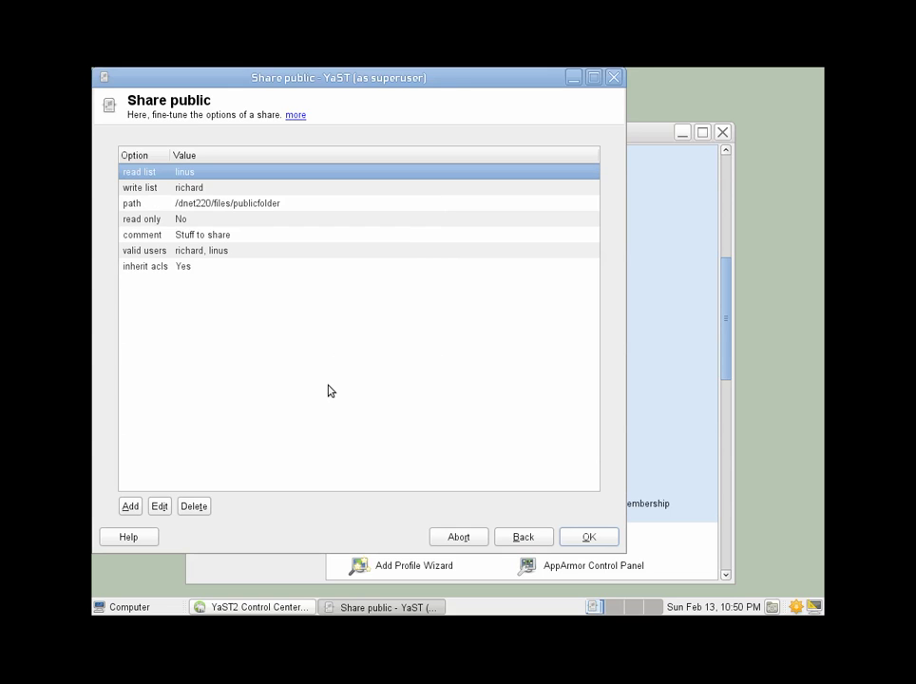
# Accept the share options, apply the Samba configuration and close YaST.
pyautogui.click(592, 541)
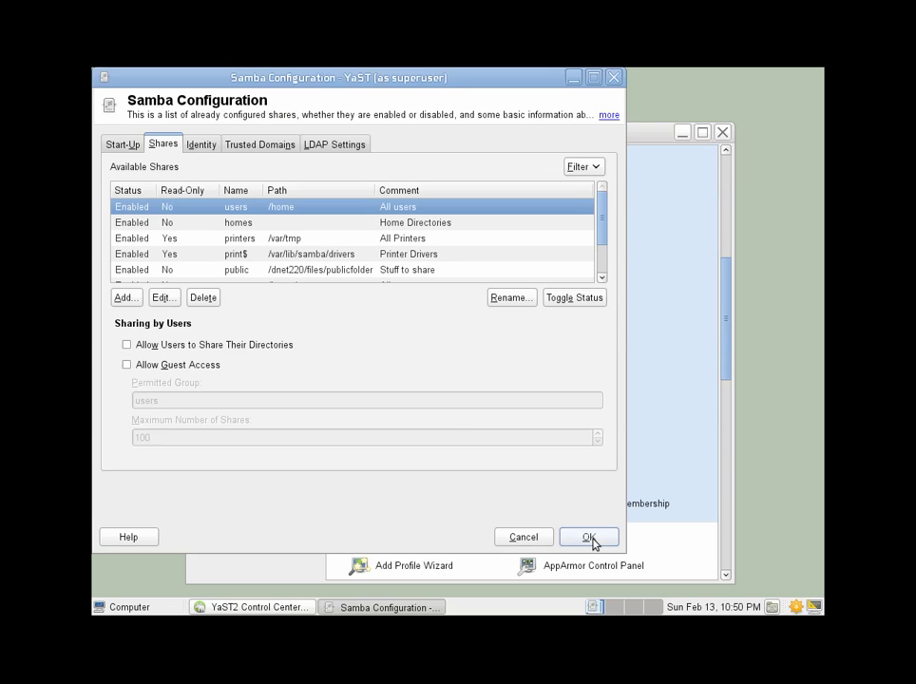
pyautogui.click(591, 539)
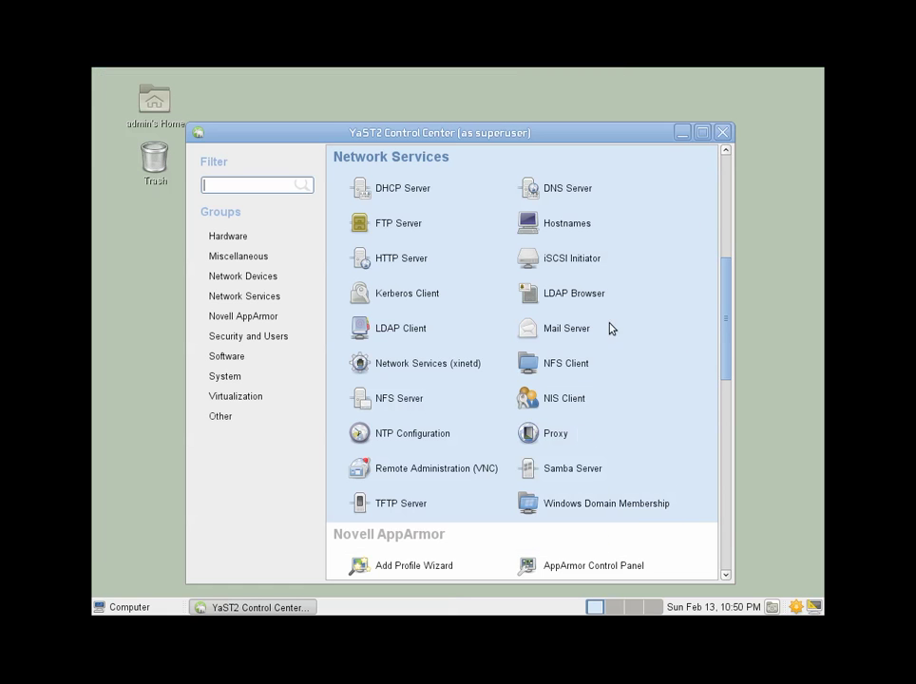
pyautogui.click(723, 133)
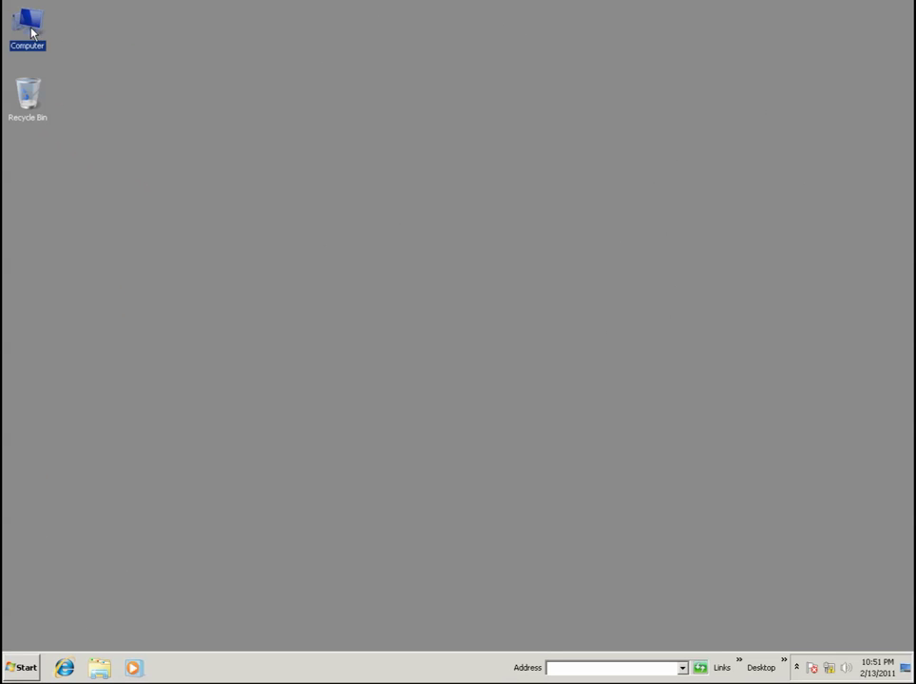
# Map \\192.0.0.1\public as a network drive, logging in as the write-list user.
pyautogui.doubleClick(28, 29)
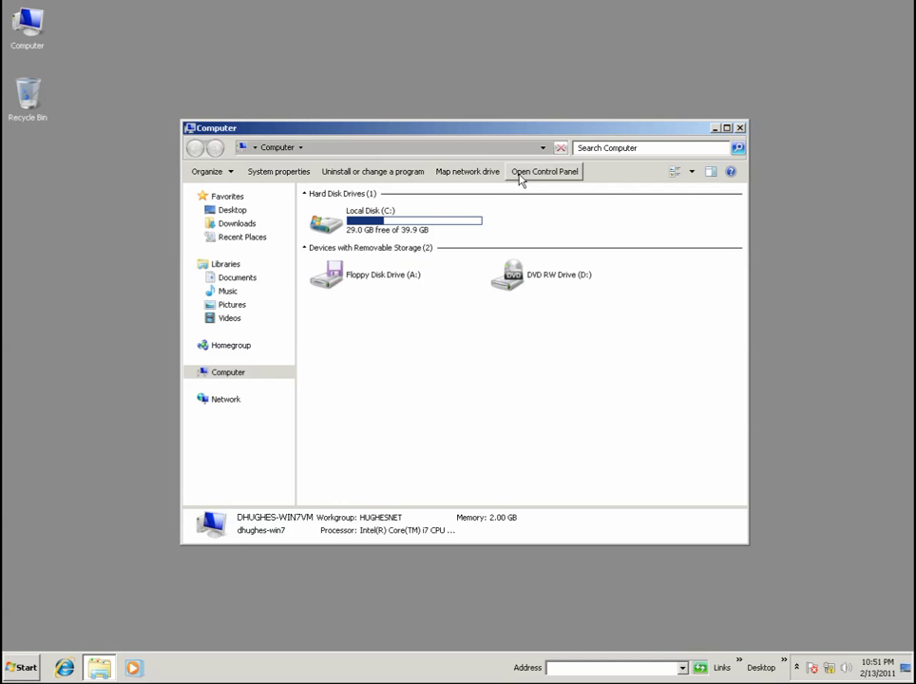
pyautogui.click(467, 172)
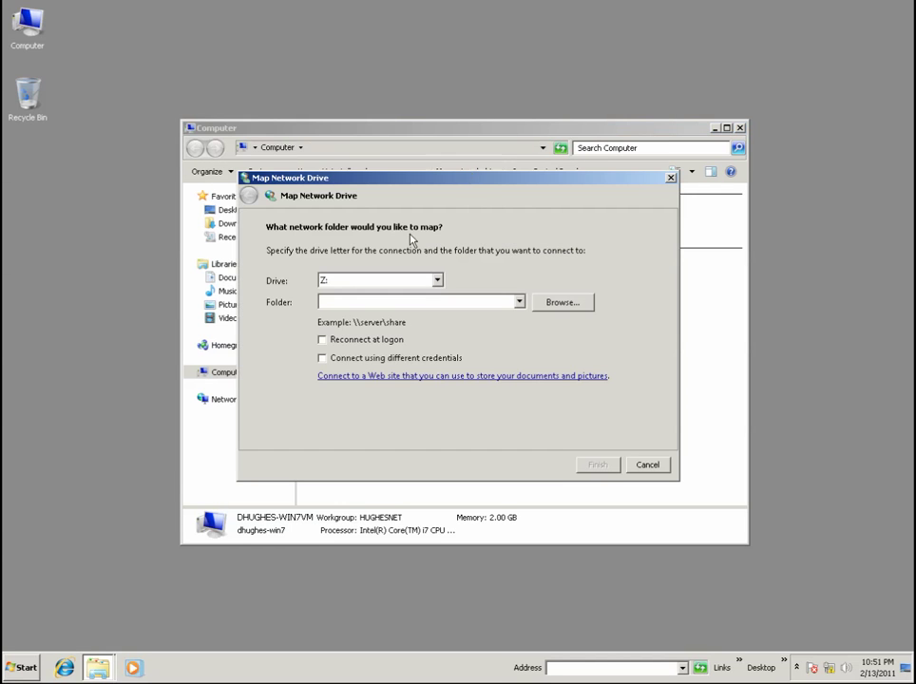
pyautogui.write('\\\\192.0.0.1\\pub')
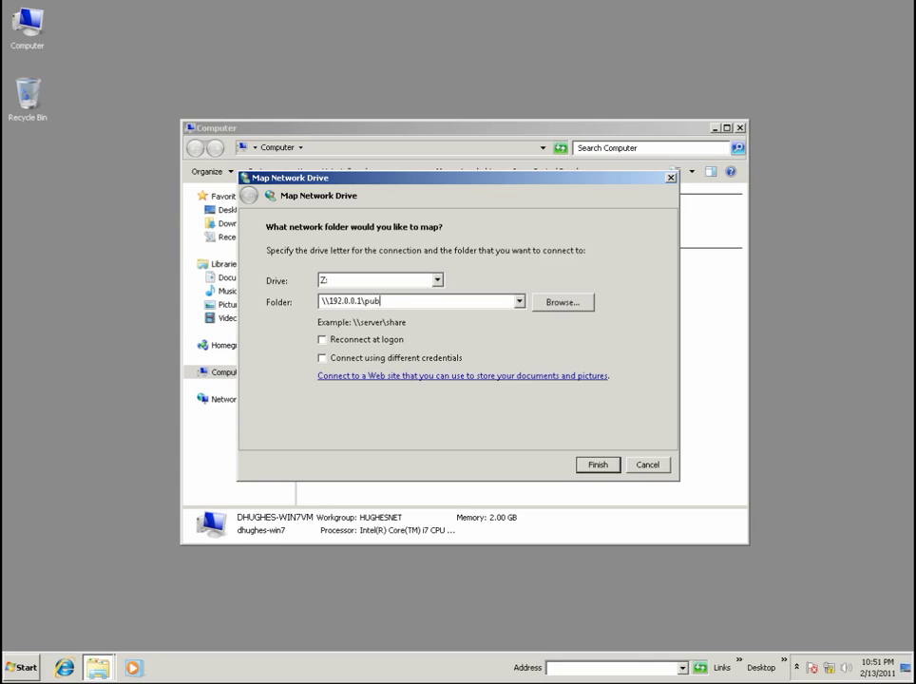
pyautogui.write('lic')
pyautogui.click(340, 362)
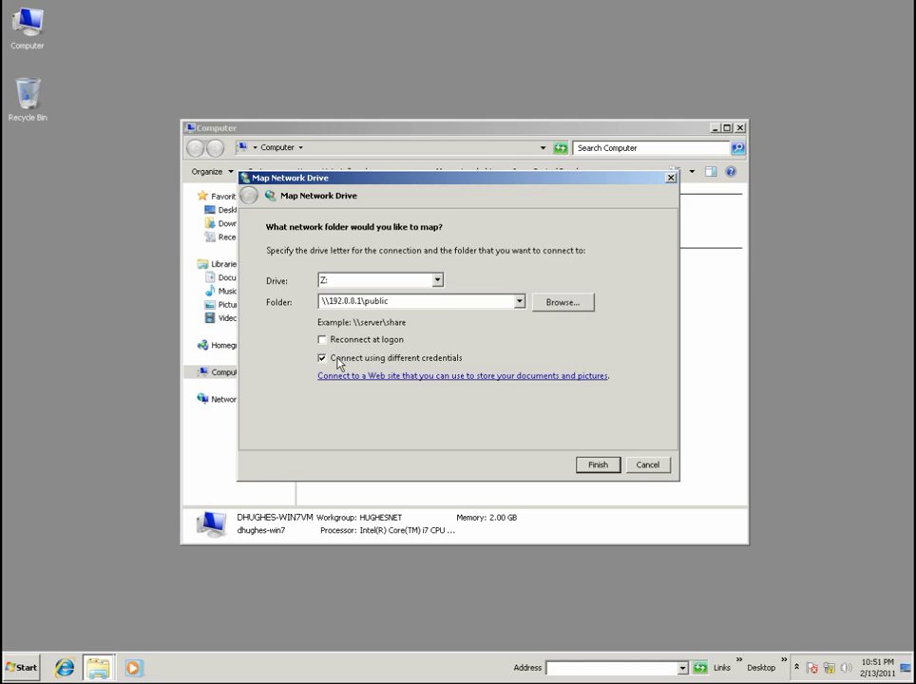
pyautogui.click(598, 466)
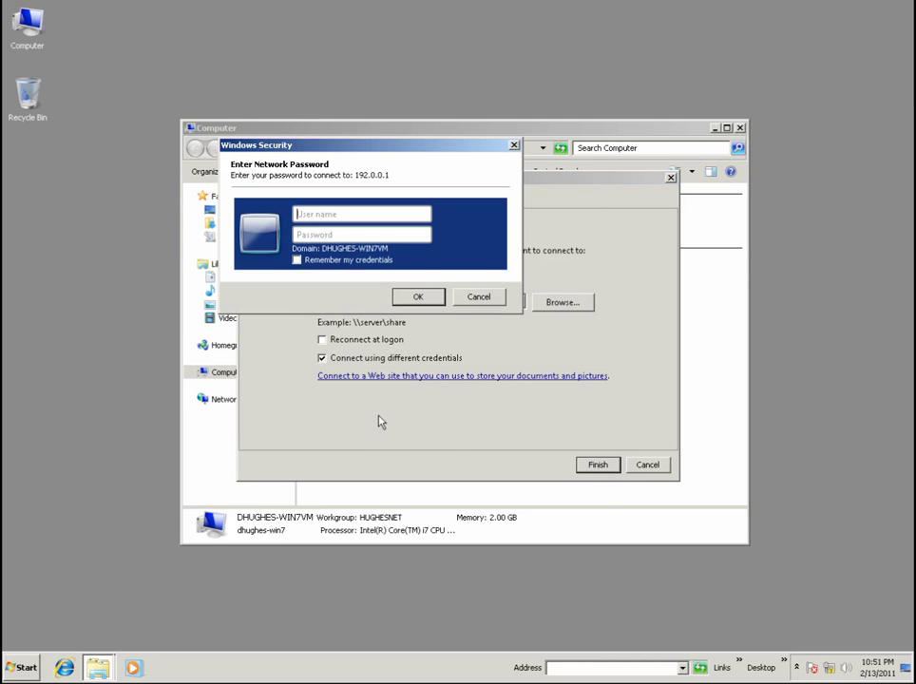
pyautogui.write('richard')
pyautogui.press('Tab')
pyautogui.write('***')
pyautogui.click(421, 297)
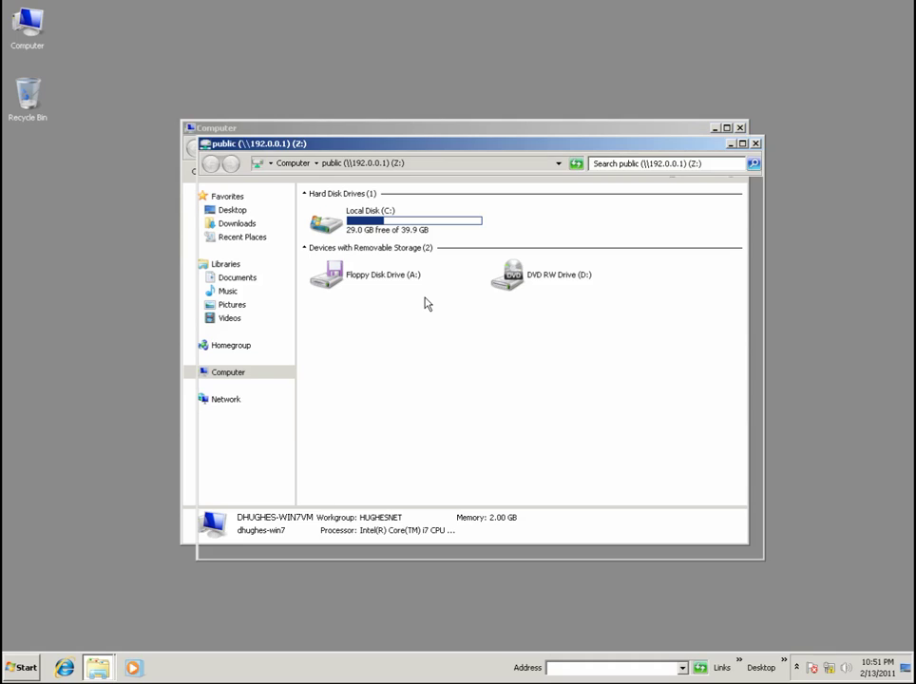
# Create a new folder named test1 on the share.
pyautogui.rightClick(359, 289)
pyautogui.moveTo(410, 399)
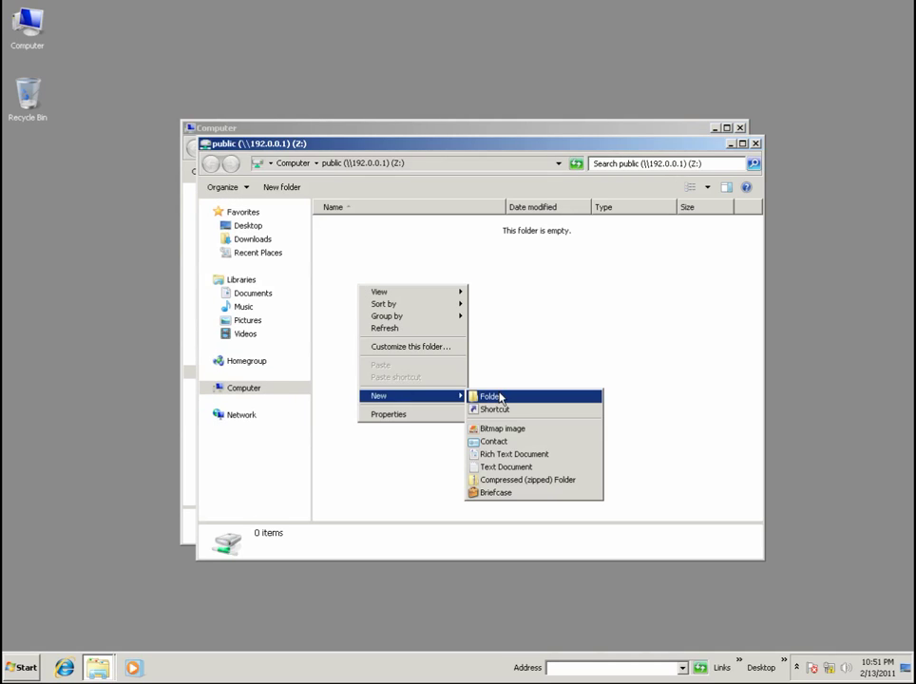
pyautogui.click(498, 398)
pyautogui.write('test1')
pyautogui.click(401, 374)
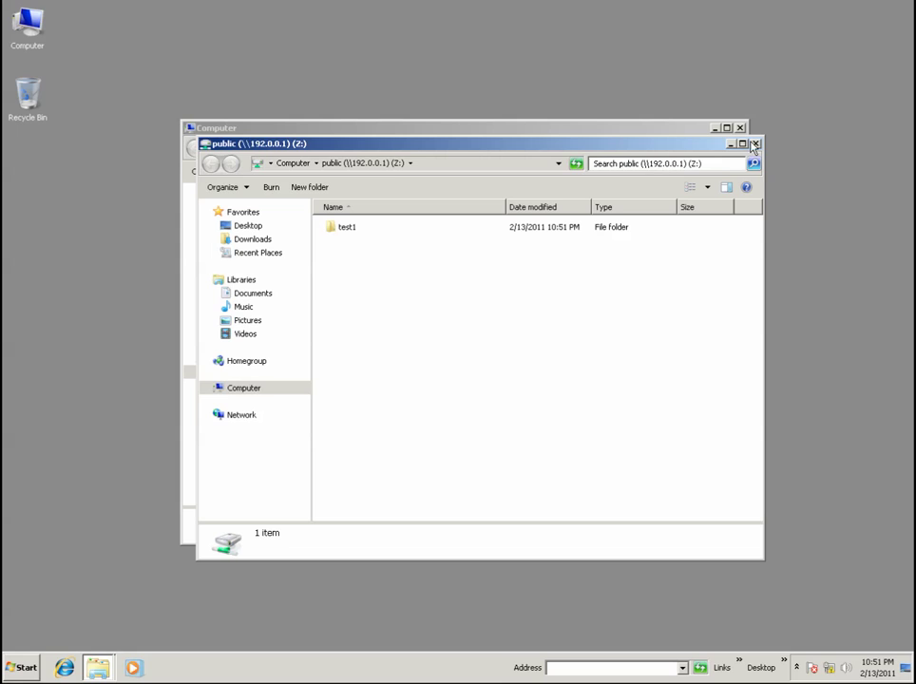
# Close the share window and disconnect the Z: drive.
pyautogui.click(755, 143)
pyautogui.rightClick(402, 323)
pyautogui.click(411, 372)
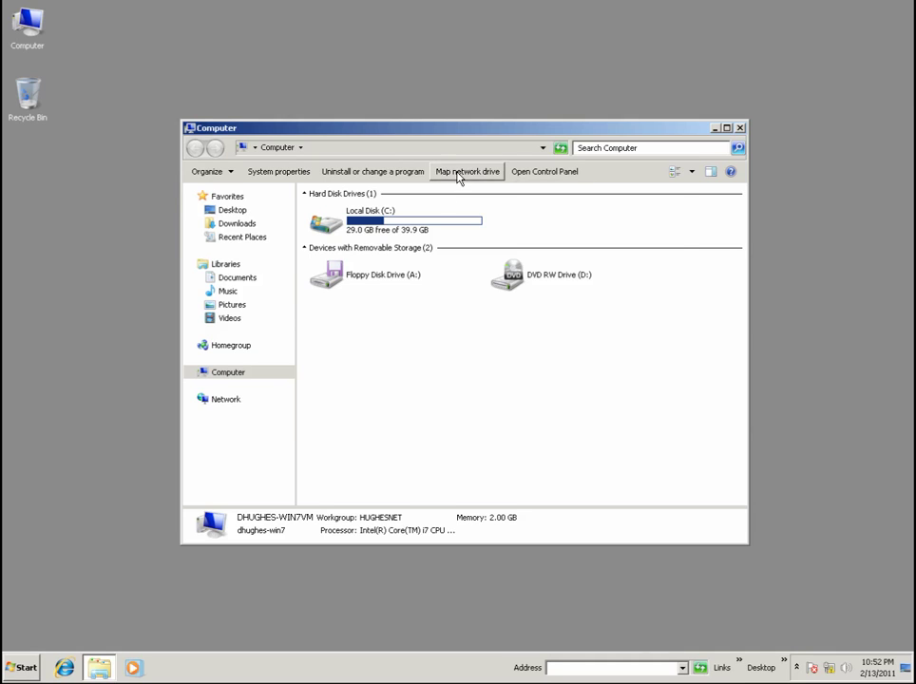
# Map \\192.0.0.1\public again, logging in as the read-list user.
pyautogui.click(456, 172)
pyautogui.write('\\\\192.0.0')
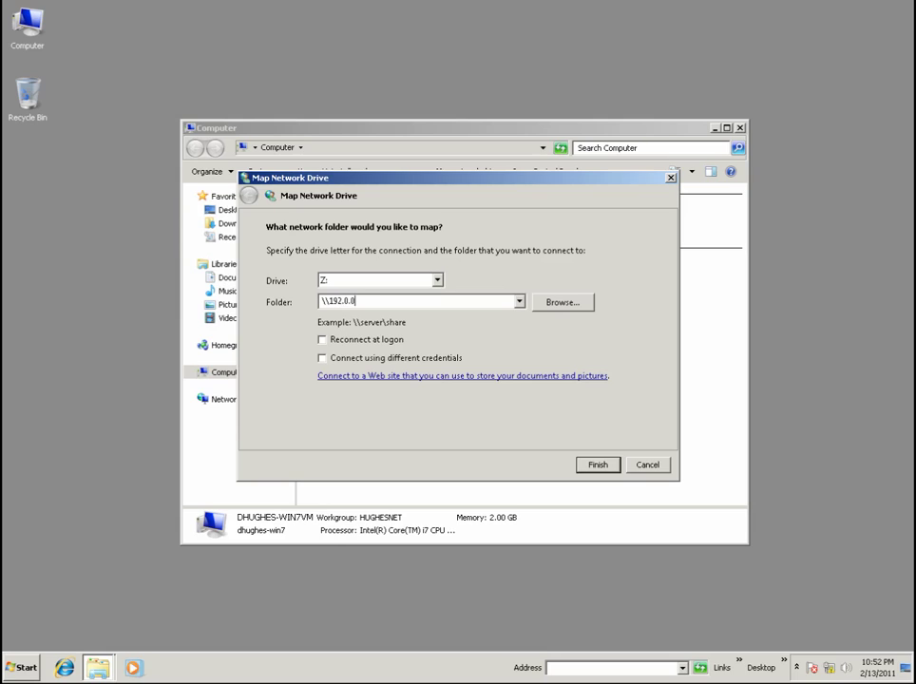
pyautogui.write('.1\\public')
pyautogui.click(371, 360)
pyautogui.click(603, 465)
pyautogui.write('lin****')
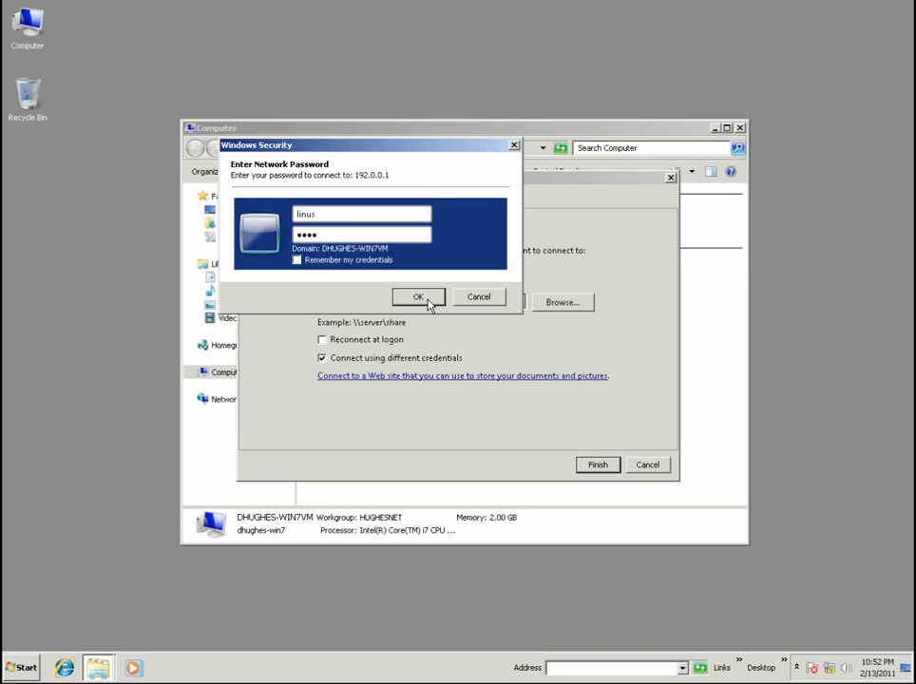
pyautogui.click(423, 297)
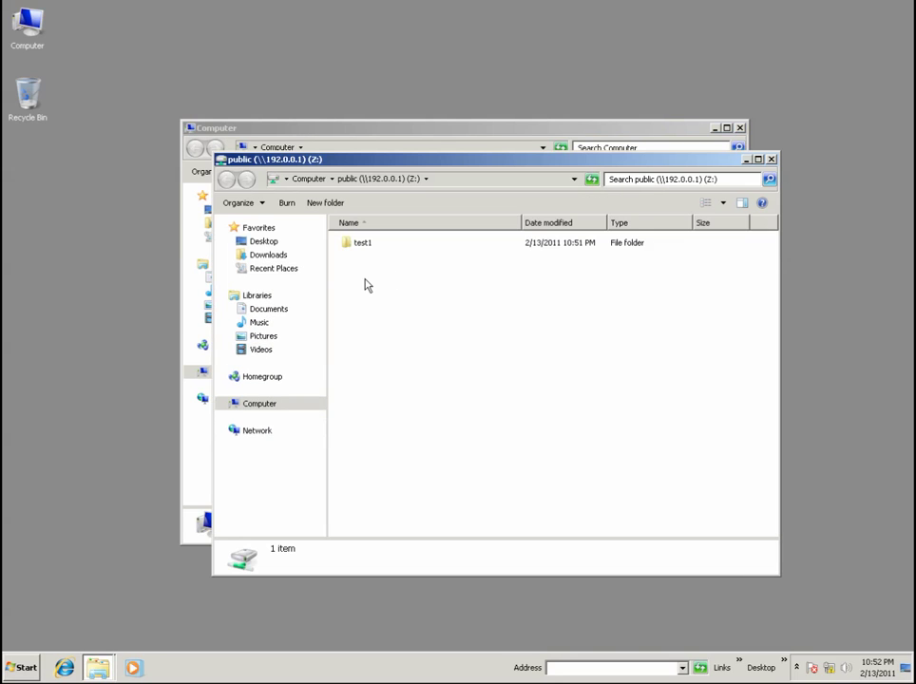
# Attempt a new folder, dismiss the access-denied warning, and check the test1 folder.
pyautogui.rightClick(366, 283)
pyautogui.moveTo(392, 408)
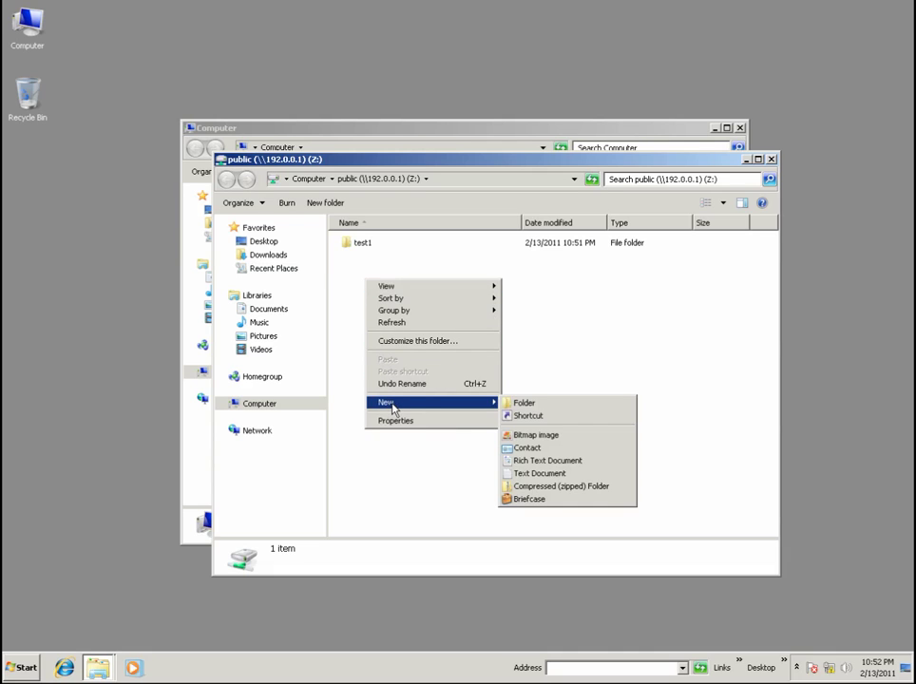
pyautogui.click(523, 402)
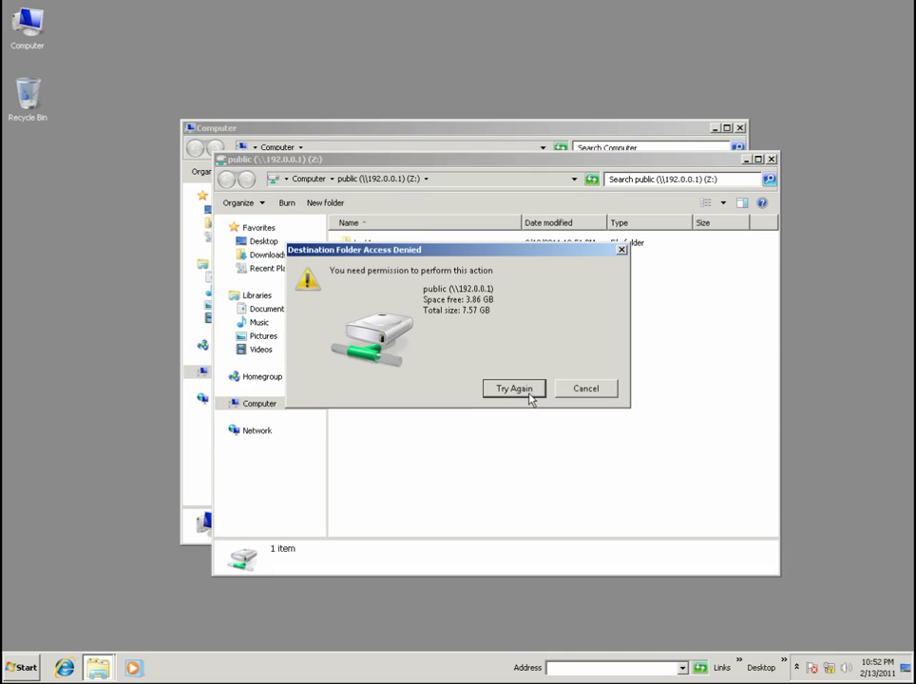
pyautogui.click(579, 395)
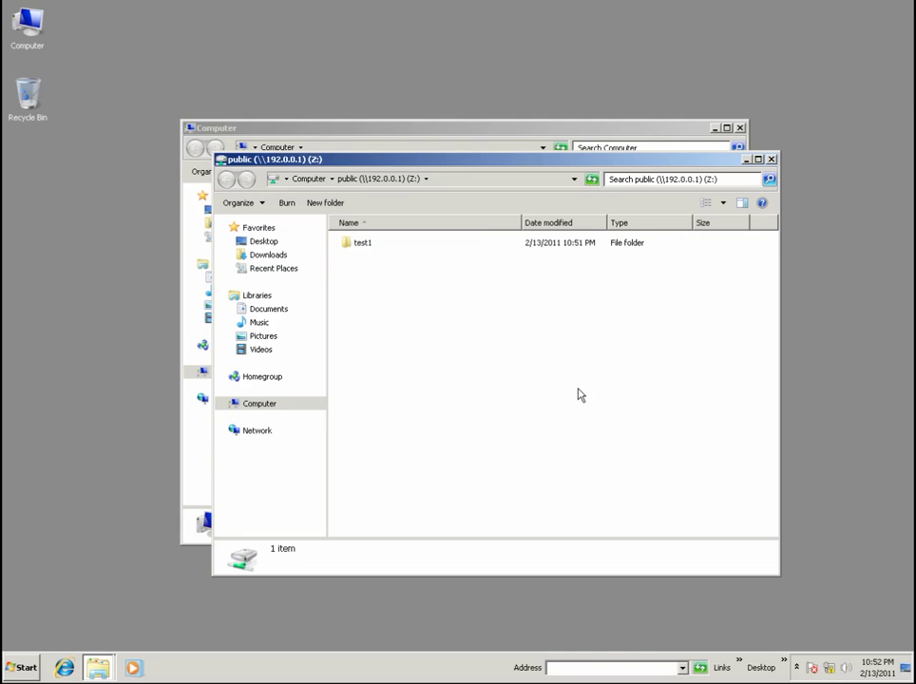
pyautogui.doubleClick(356, 246)
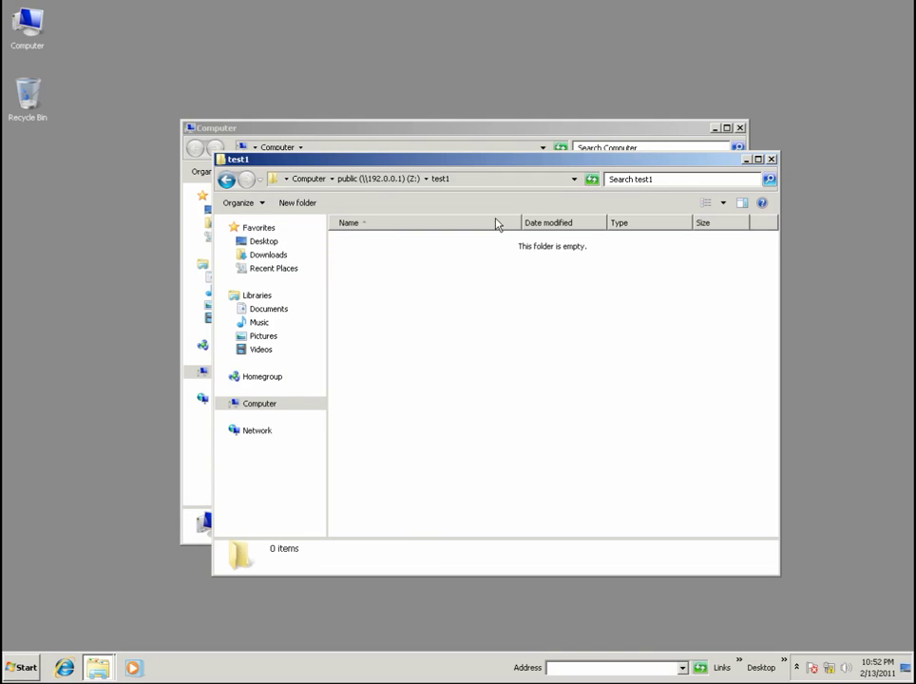
pyautogui.click(772, 159)
# Disconnect the Z: drive and start mapping \\192.0.0.1\public again.
pyautogui.rightClick(378, 331)
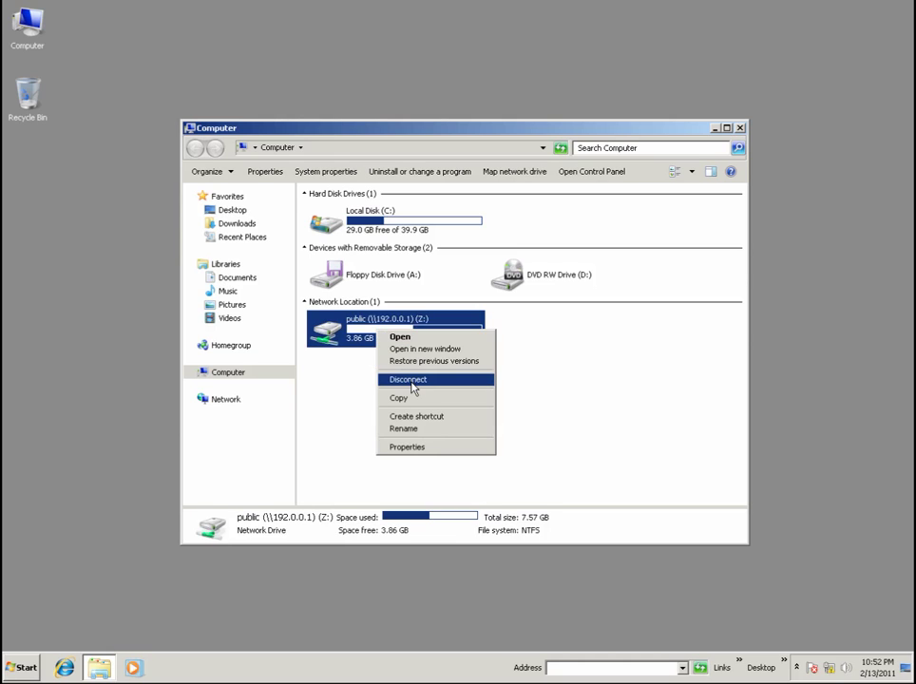
pyautogui.click(412, 380)
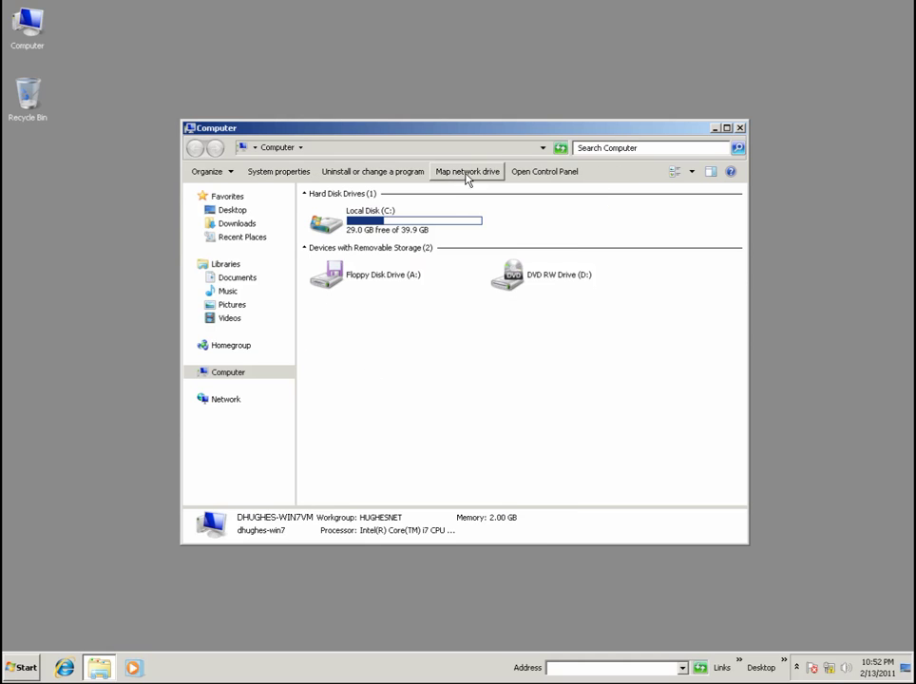
pyautogui.click(466, 176)
pyautogui.write('\\\\192.')
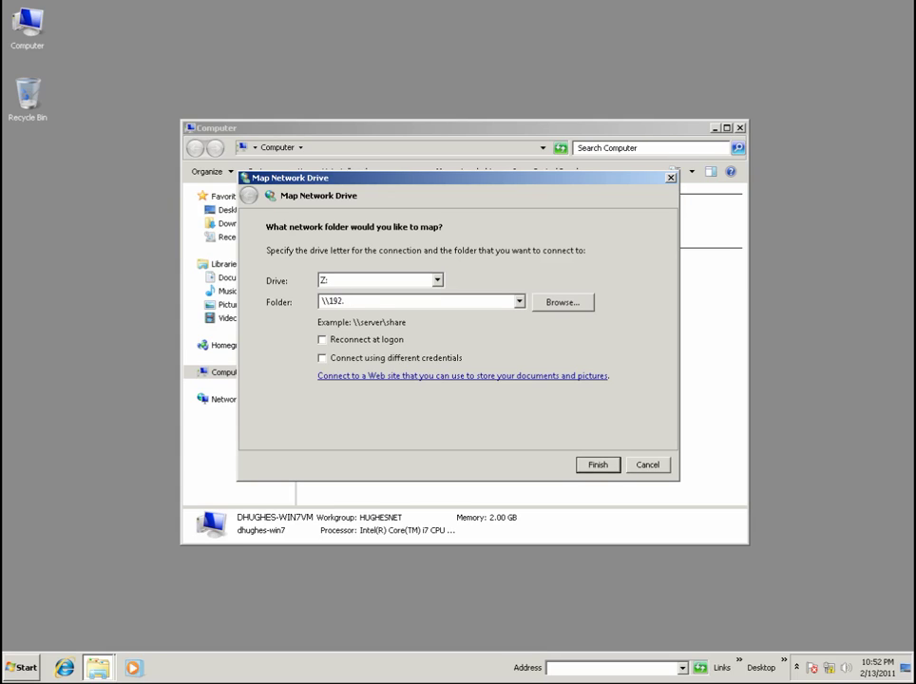
pyautogui.write('0.0.1\\public')
pyautogui.hotkey('ctrl', 'a')
pyautogui.press('BackSpace')
# Try connecting with an account outside the valid users, then cancel after access is denied.
pyautogui.click(321, 358)
pyautogui.click(598, 465)
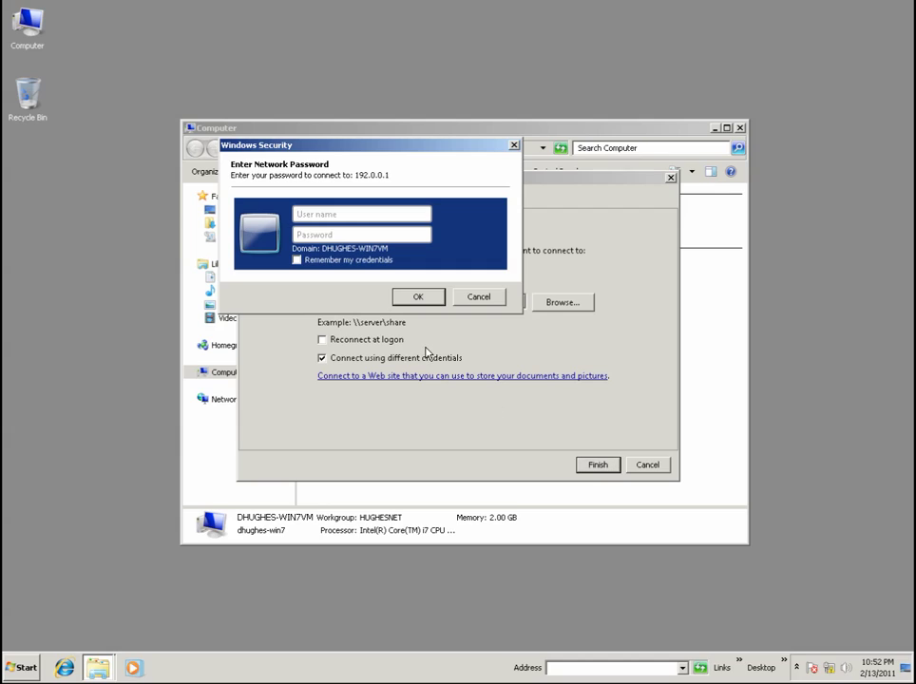
pyautogui.click(437, 300)
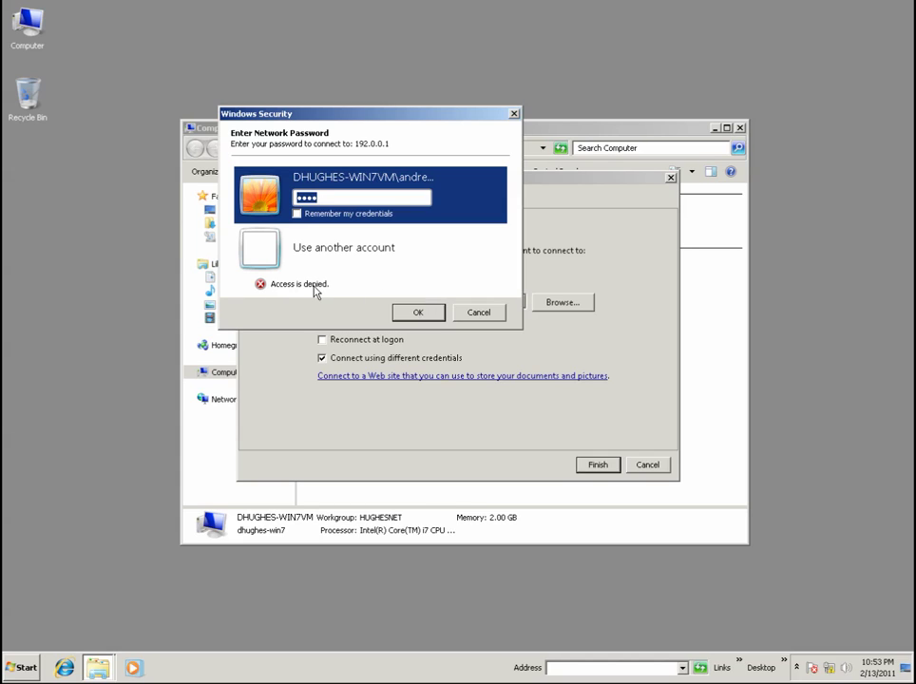
pyautogui.click(489, 314)
pyautogui.click(649, 466)
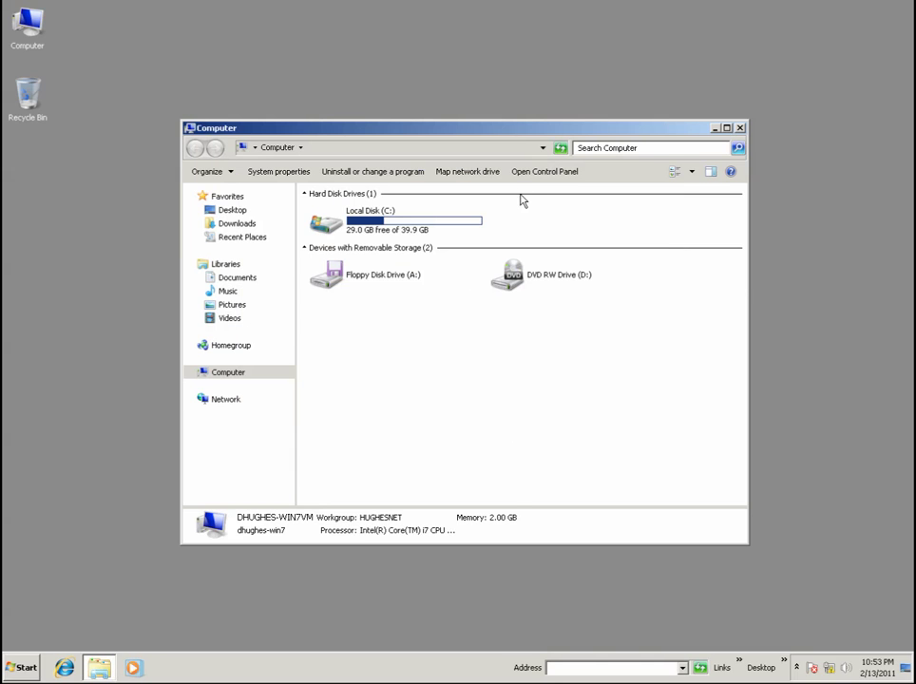